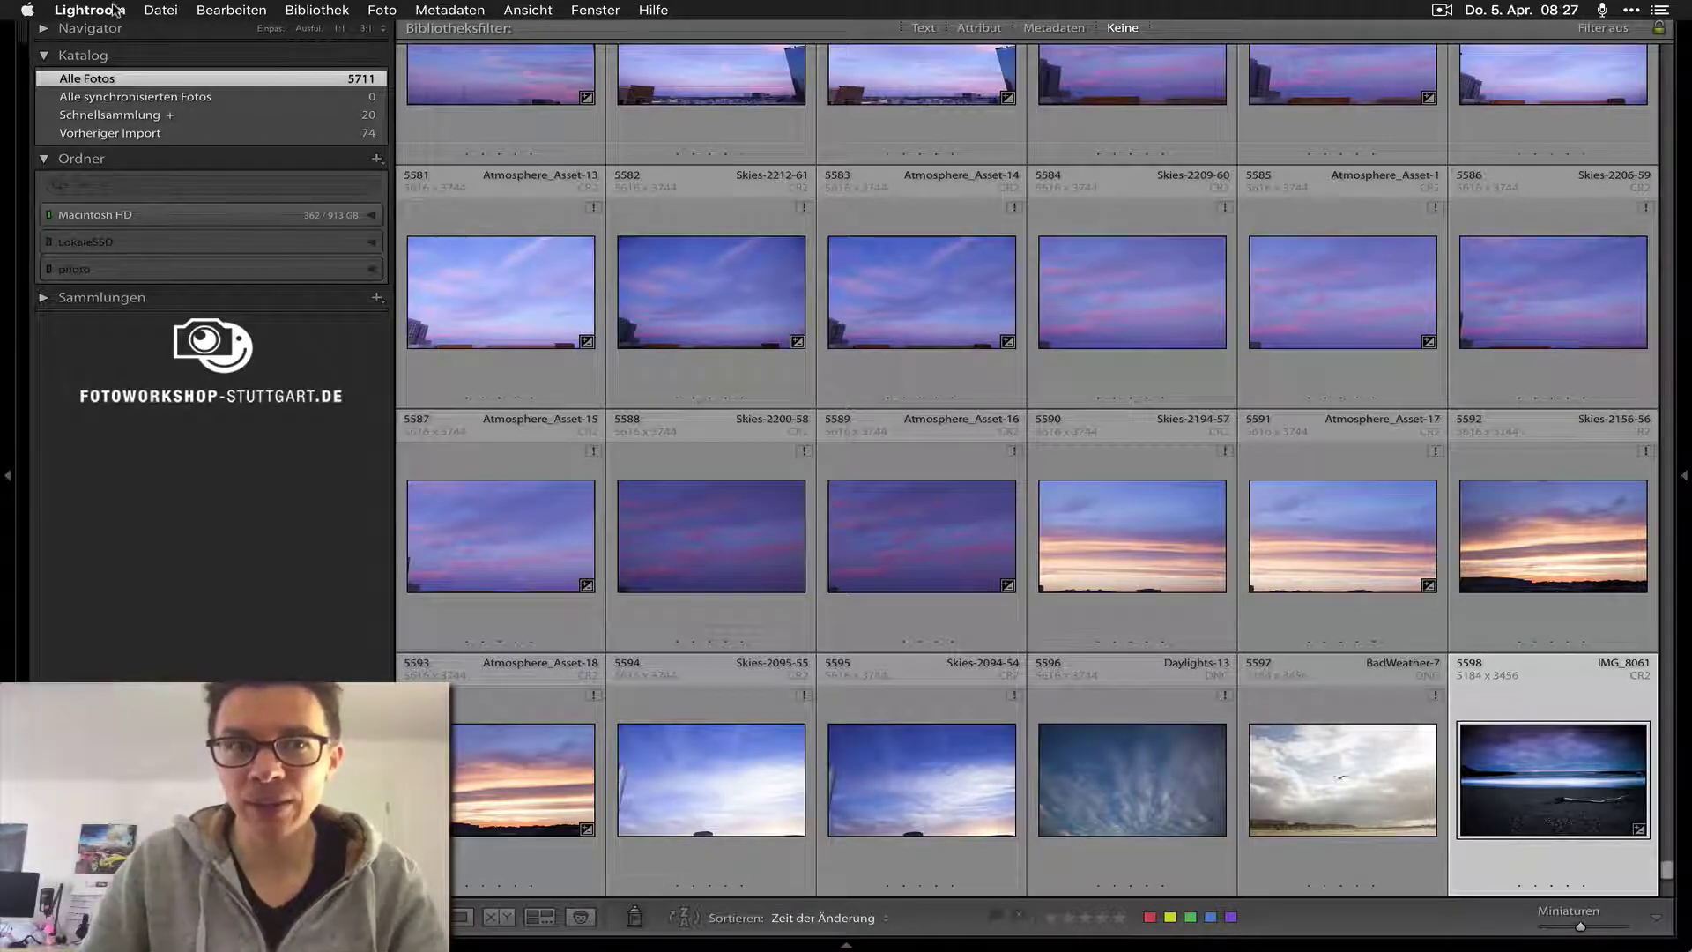
# Check the preset preferences, then briefly visit Develop and return to the Library grid.
pyautogui.click(97, 10)
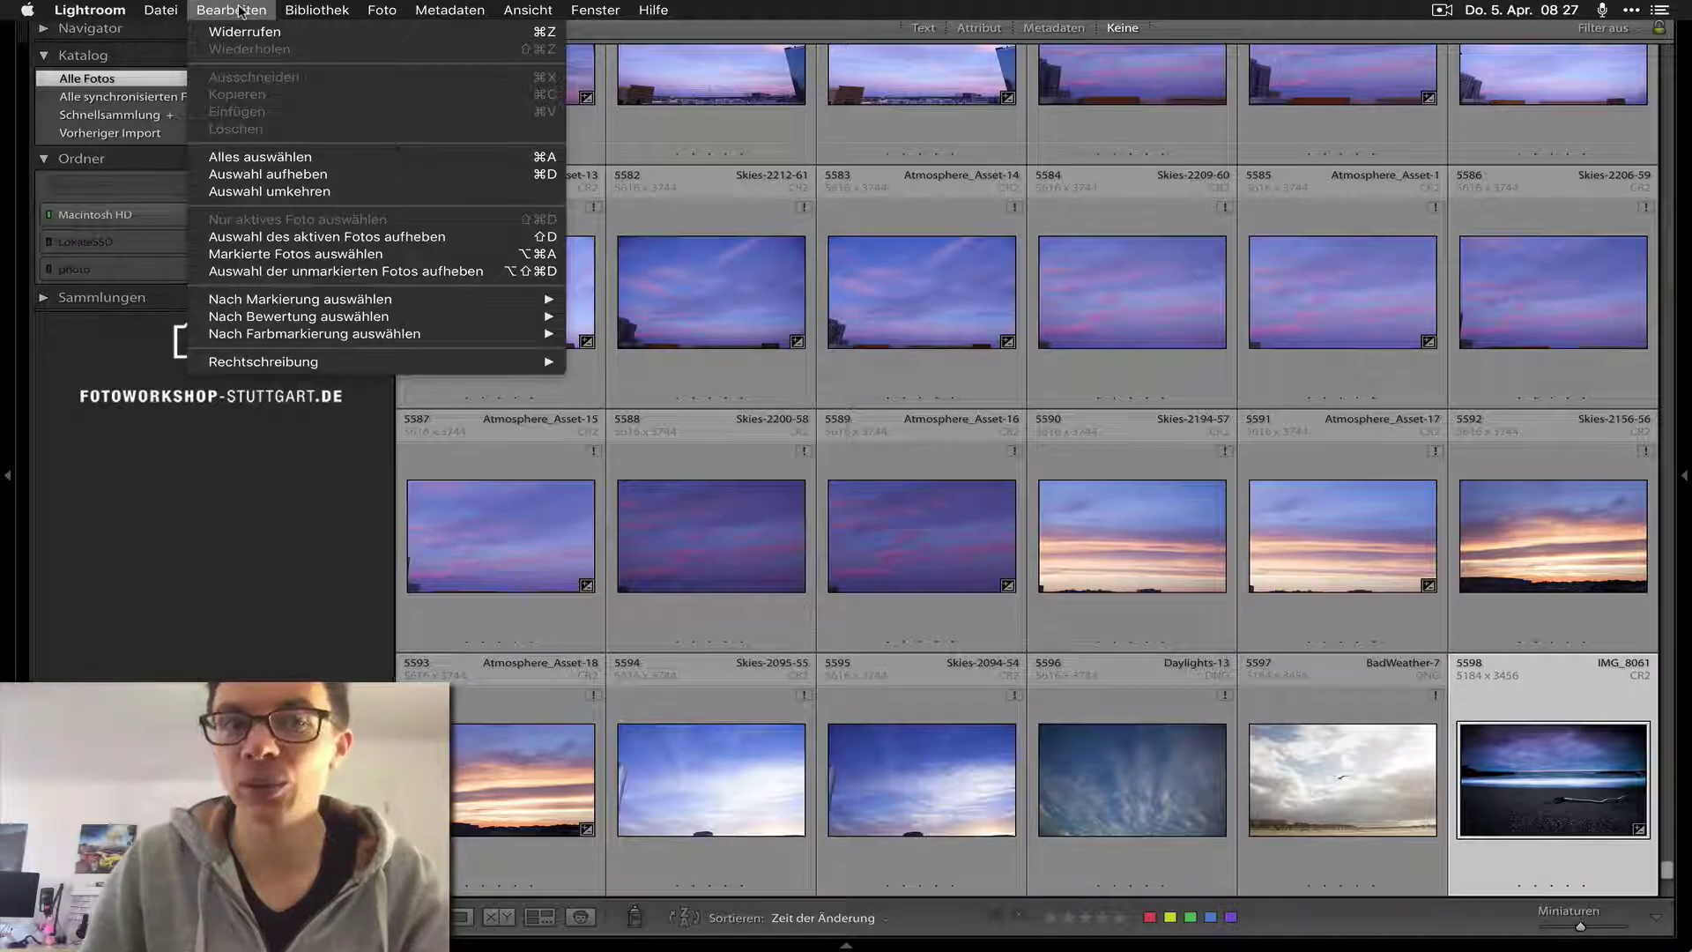
pyautogui.moveTo(263, 362)
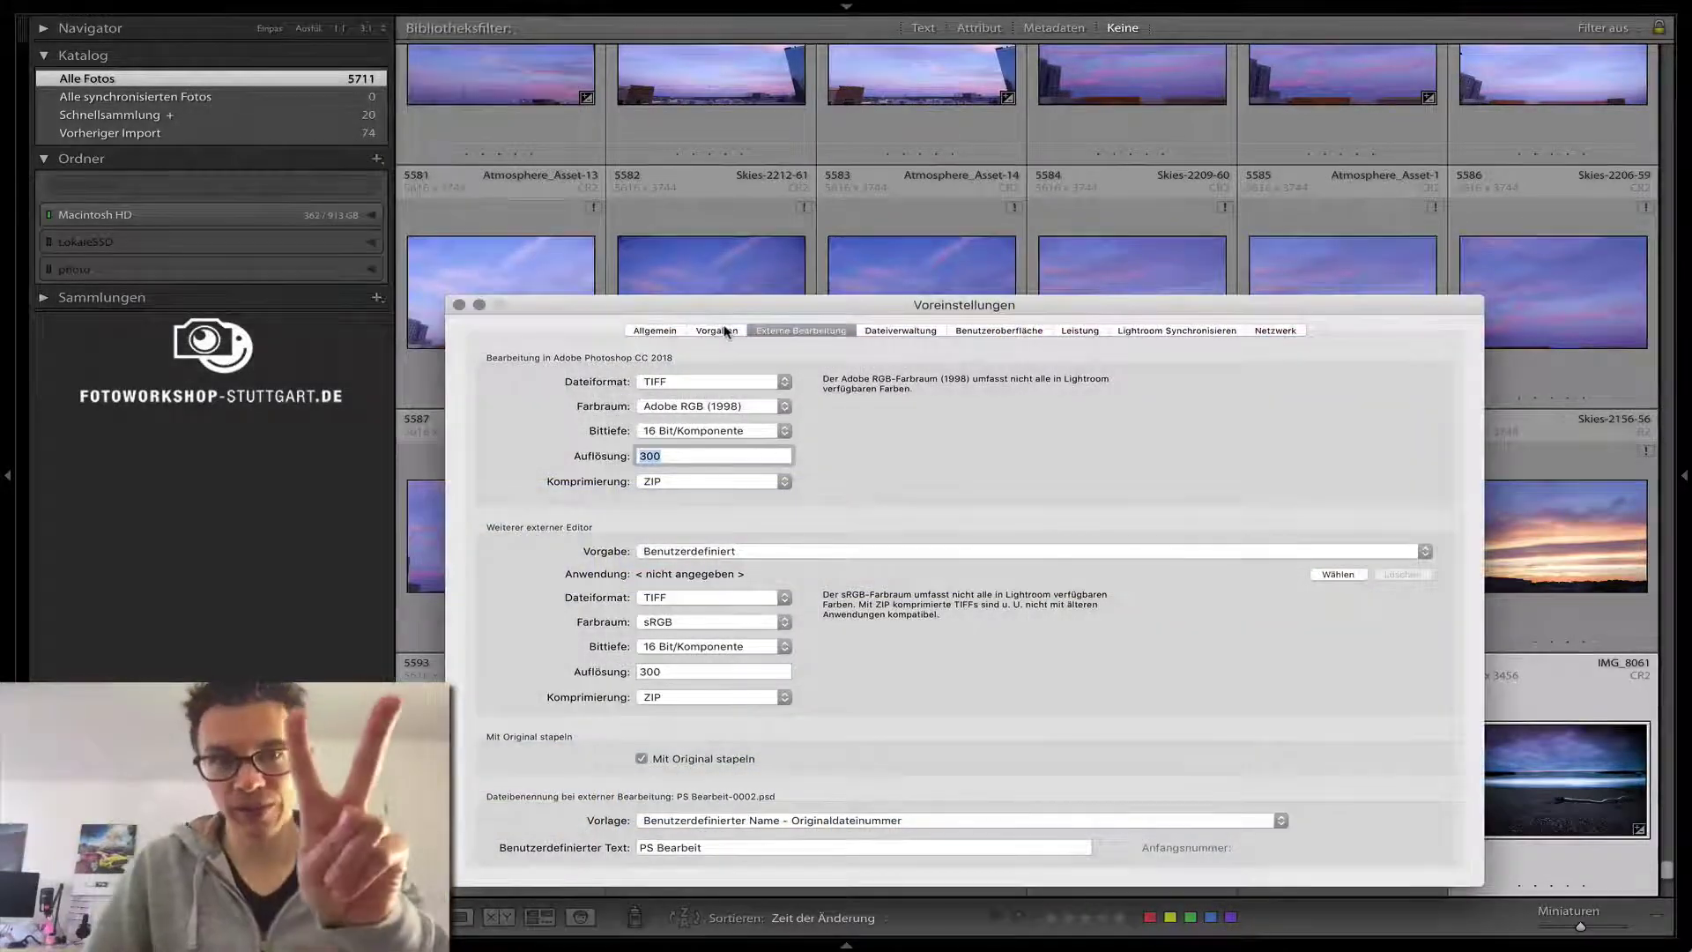
pyautogui.click(725, 328)
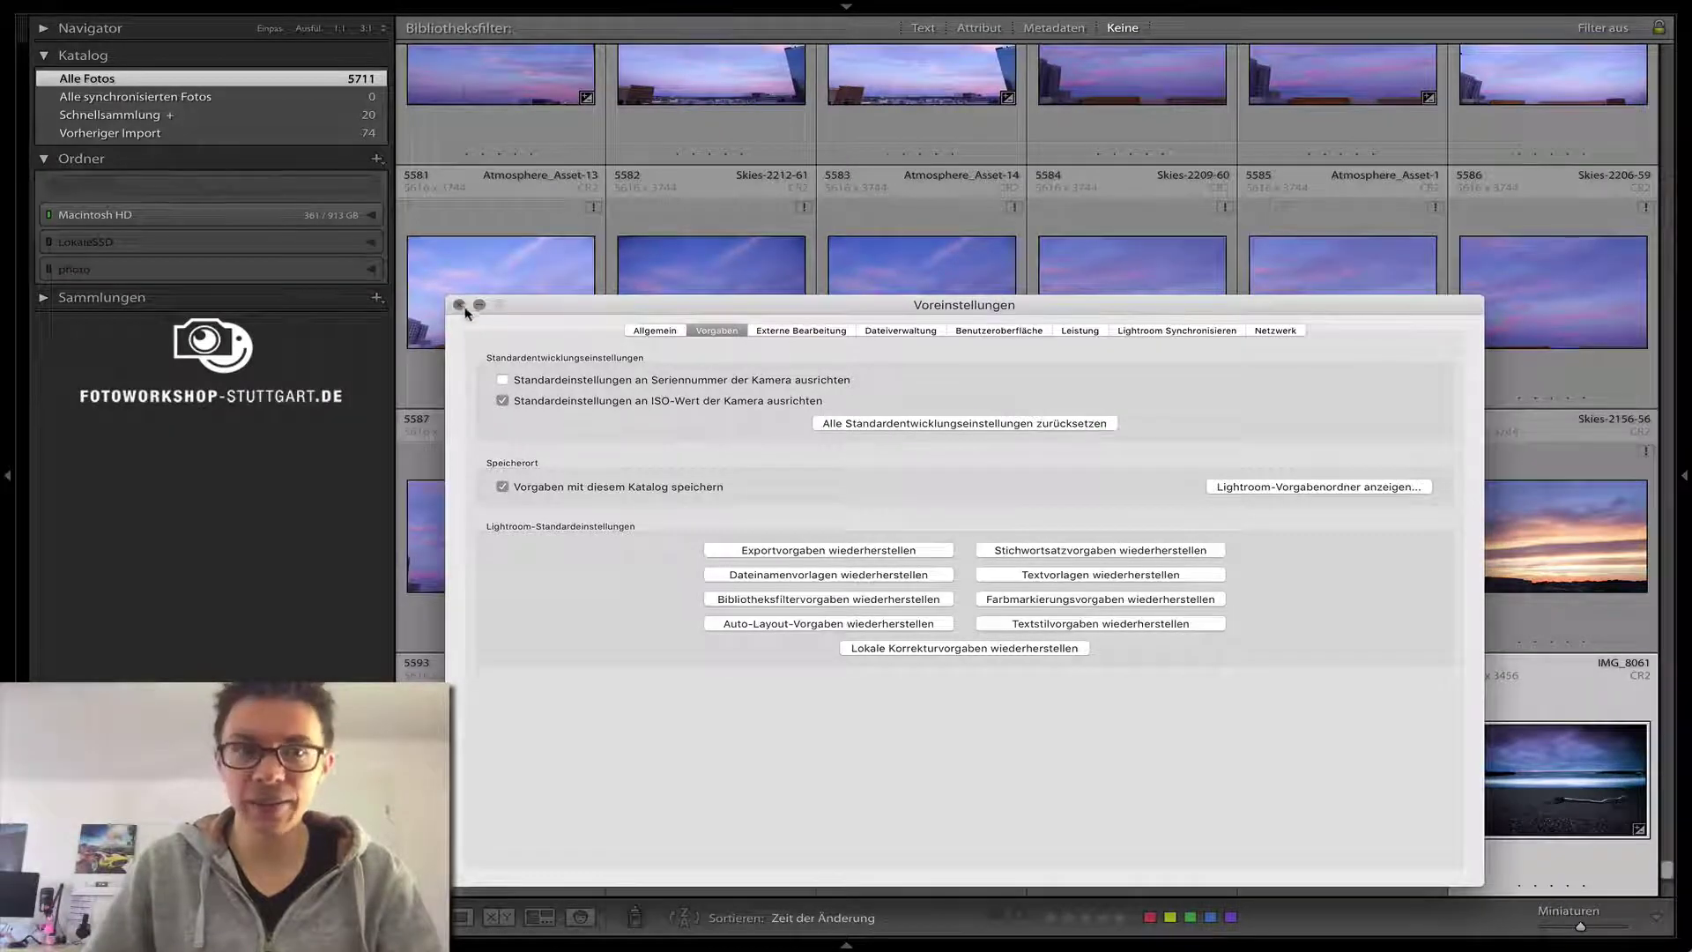
pyautogui.click(459, 304)
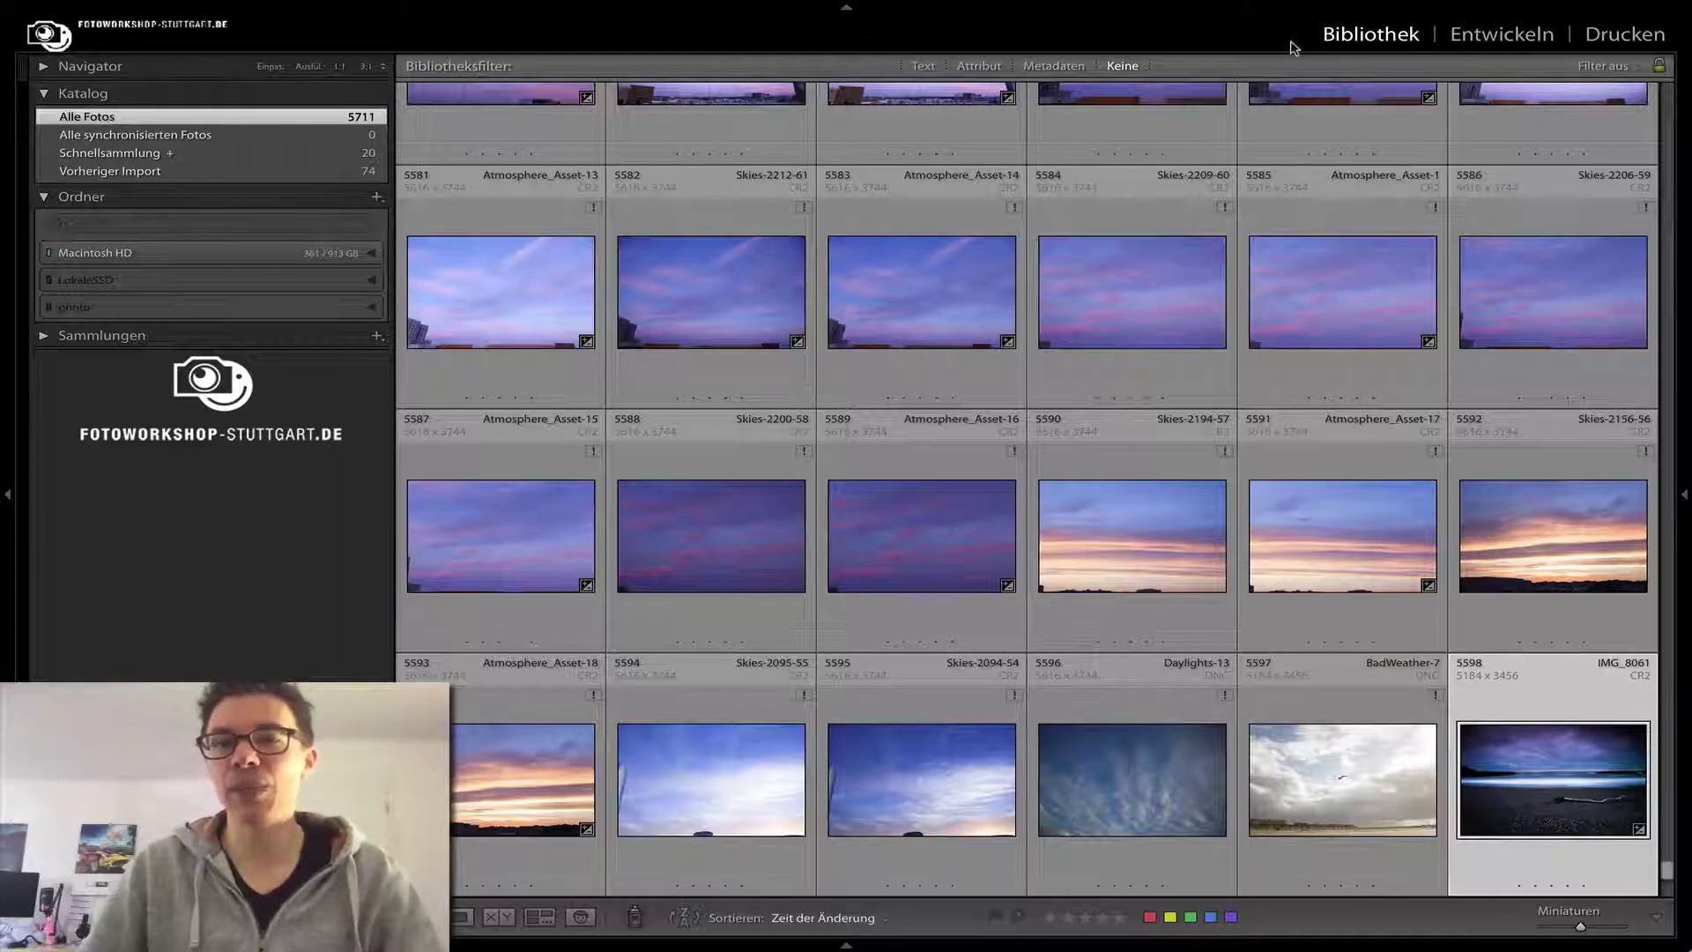
pyautogui.press('d')
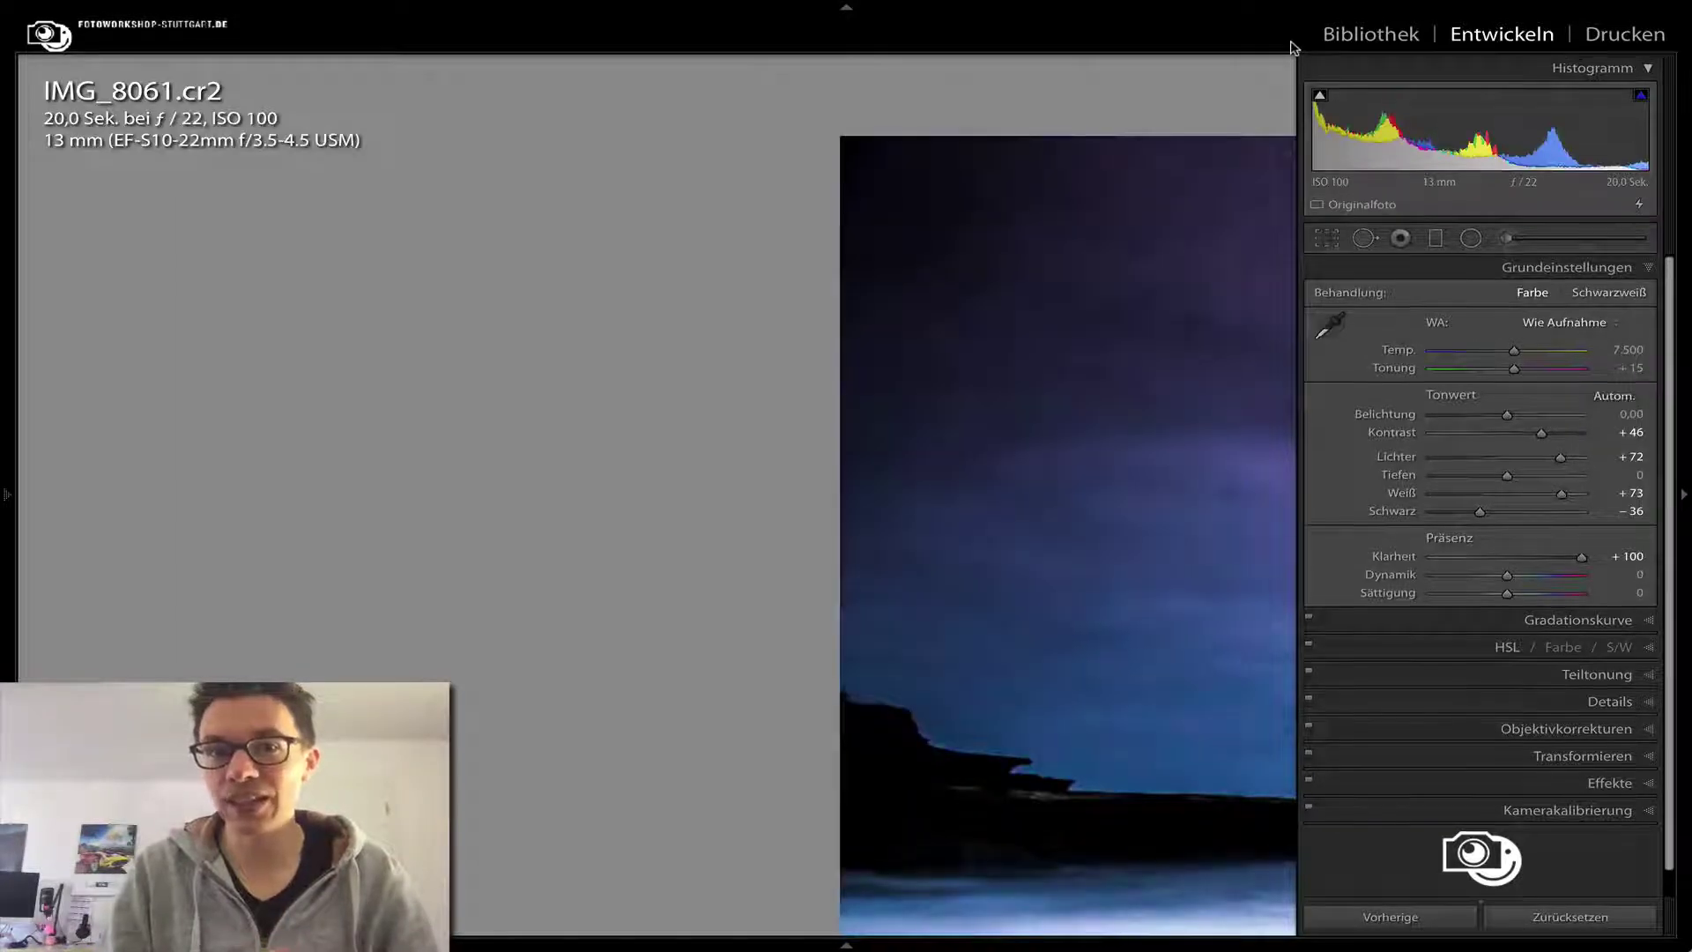
pyautogui.press('g')
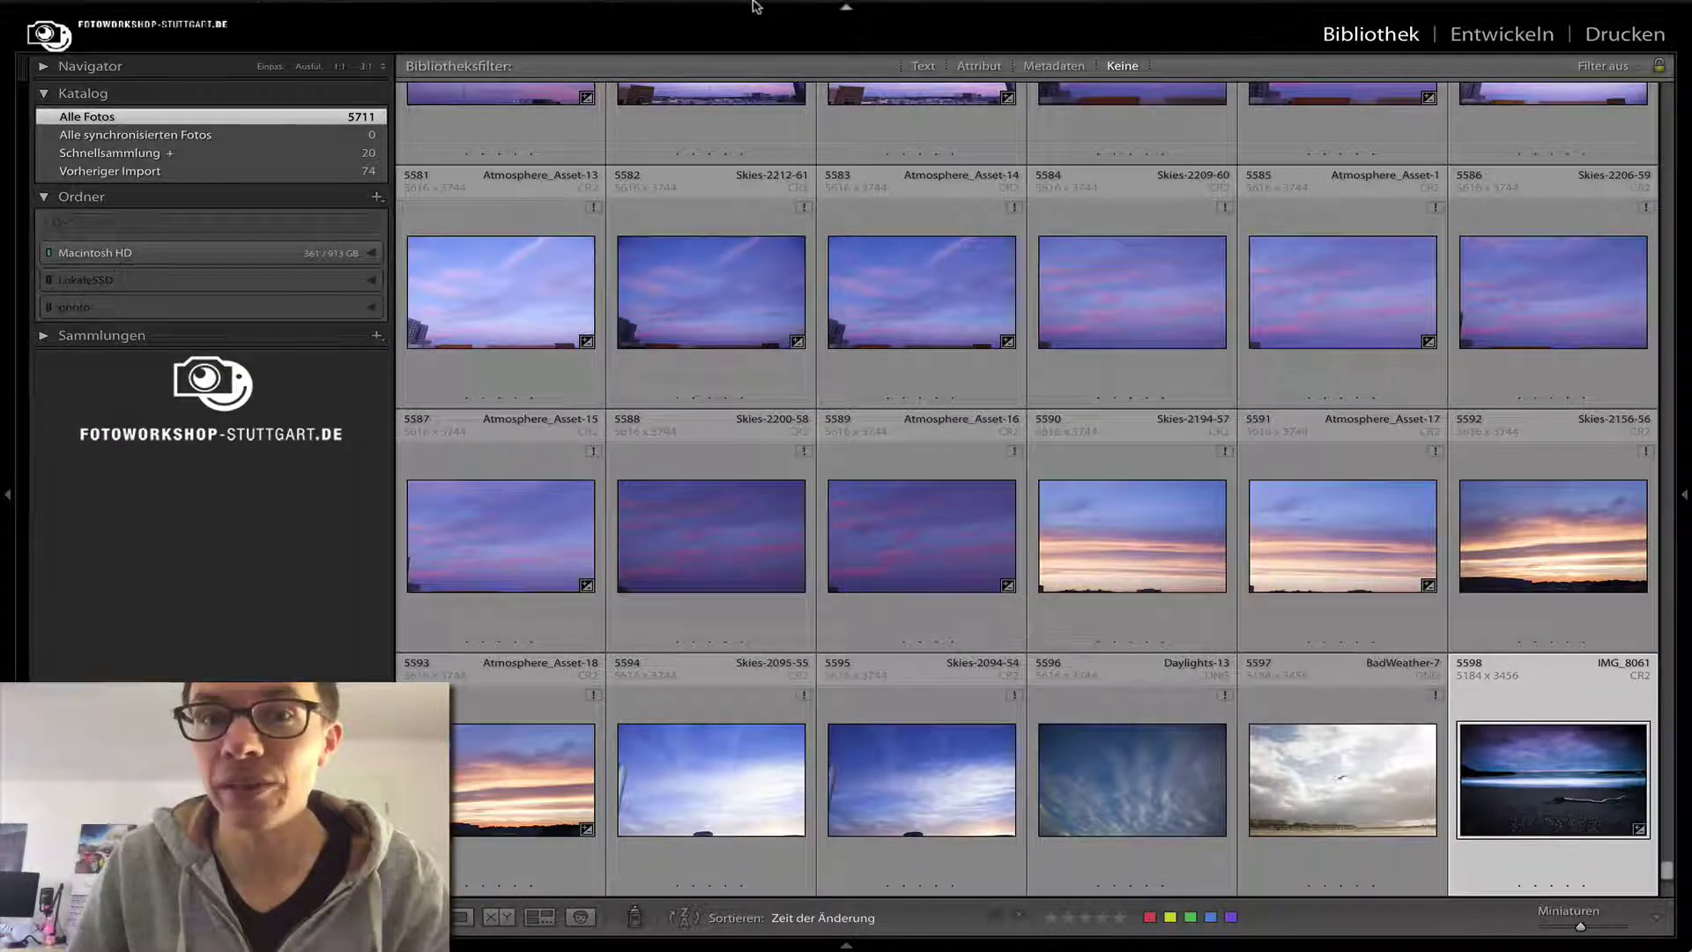
# Show the Metadaten filter enlarged, with its fourth column changed from Beschriftung to ISO-Wert.
pyautogui.click(590, 10)
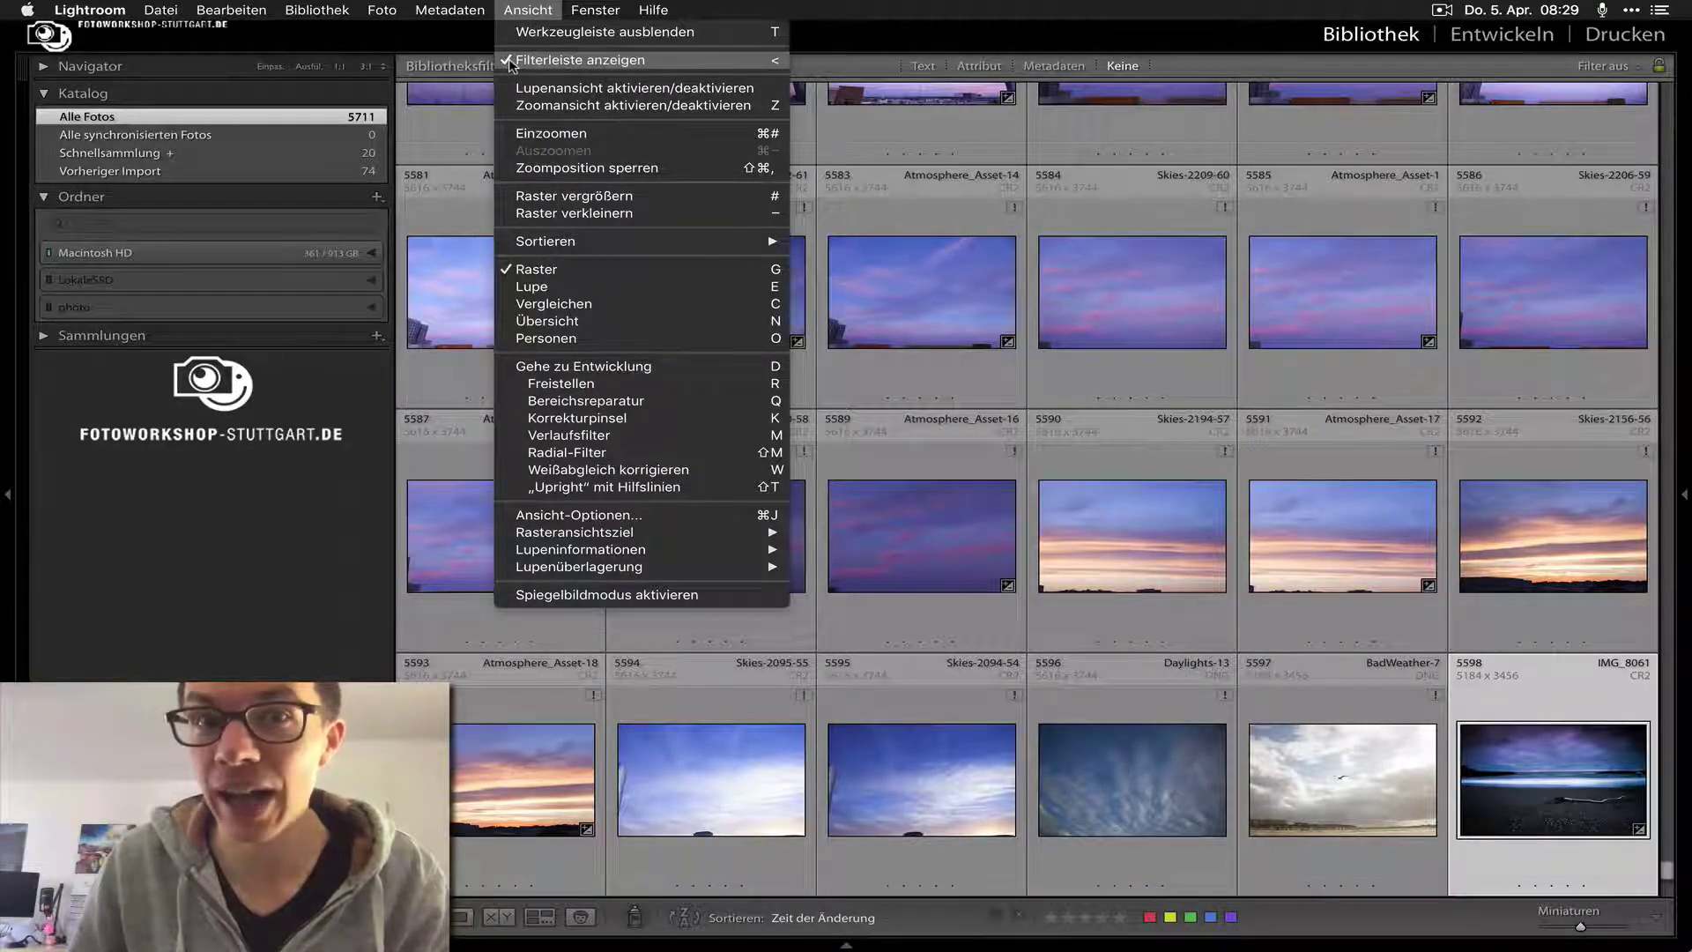
pyautogui.click(1102, 65)
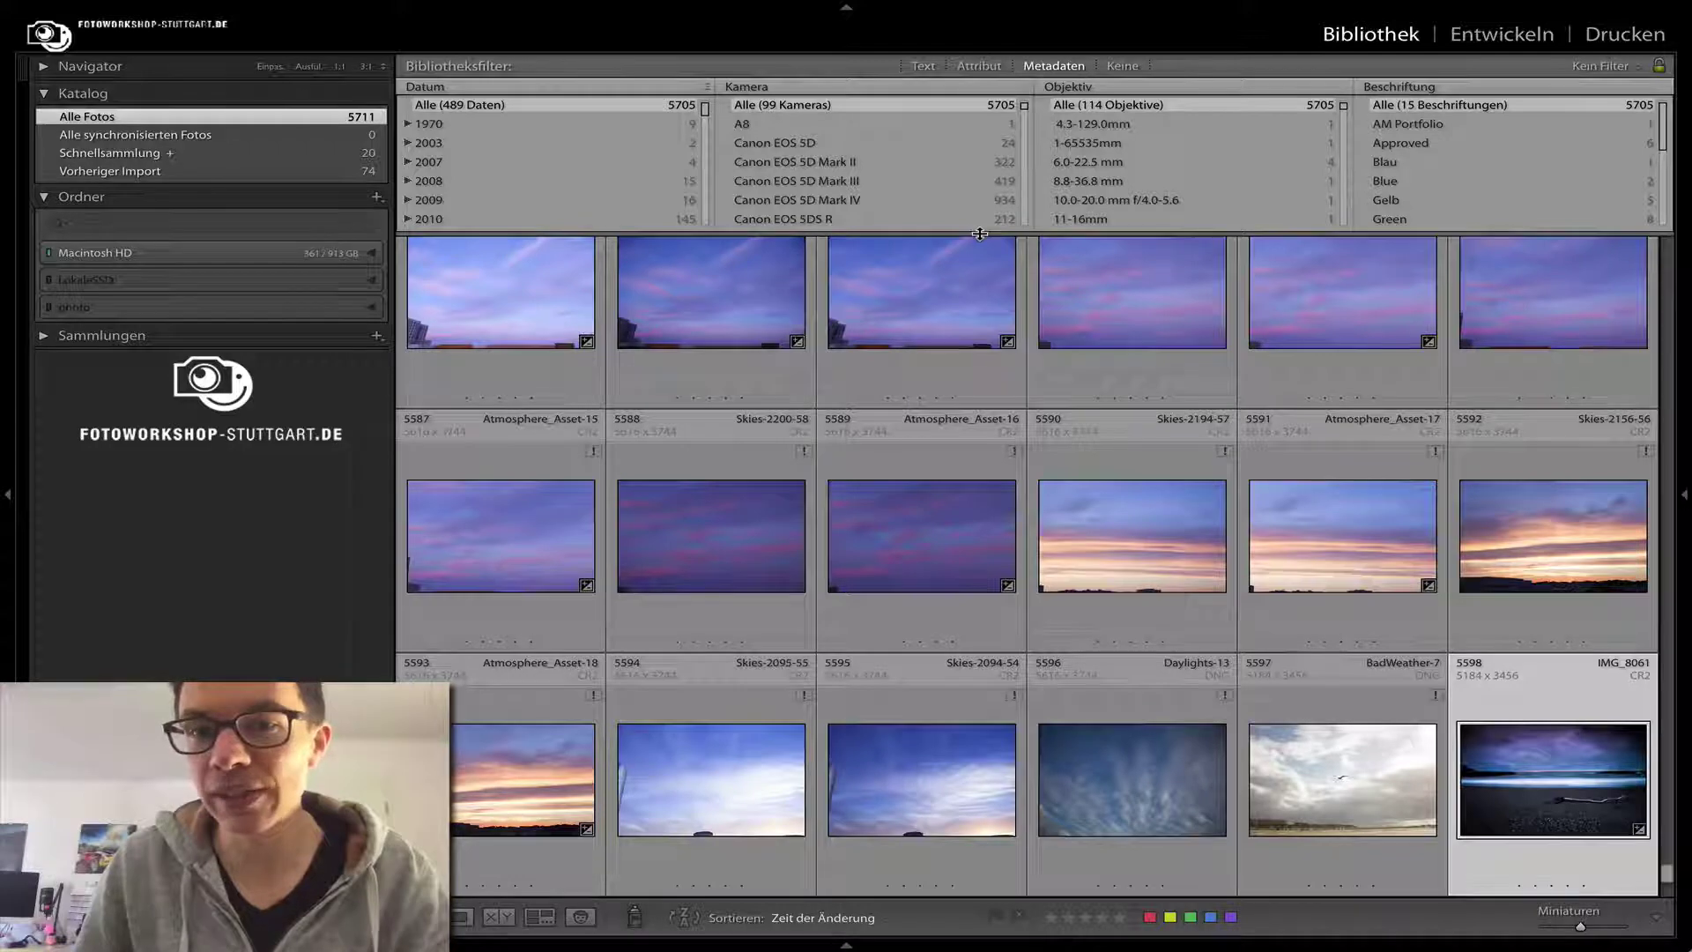
pyautogui.moveTo(980, 242); pyautogui.dragTo(966, 356)
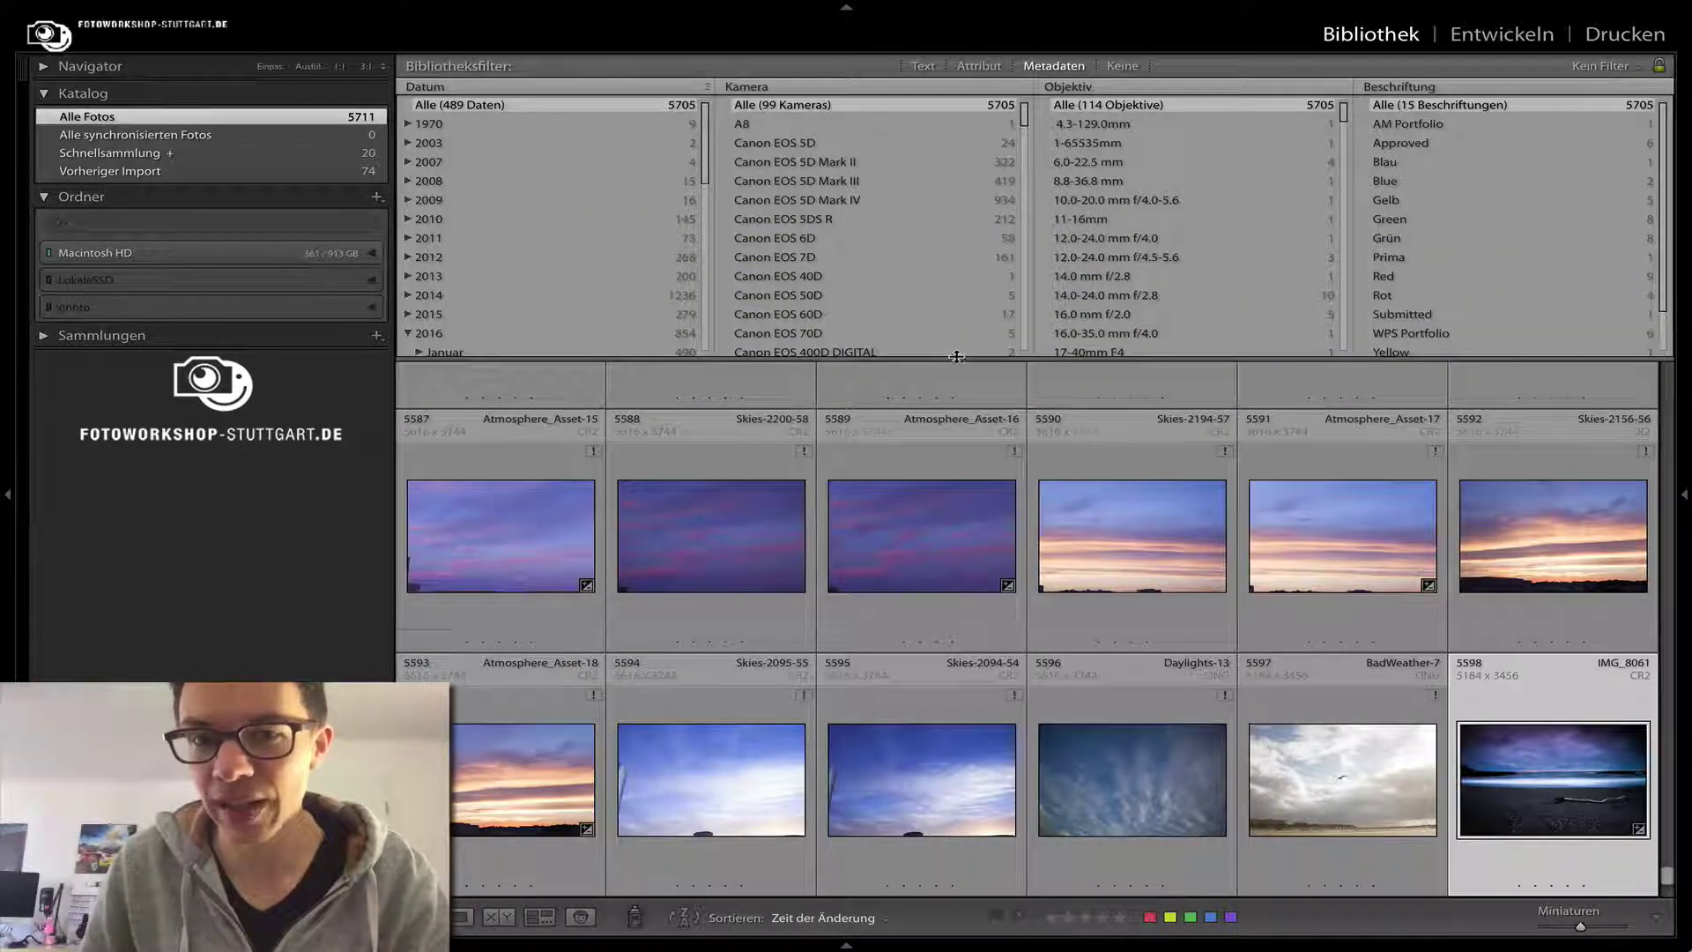
pyautogui.moveTo(965, 357); pyautogui.dragTo(955, 380)
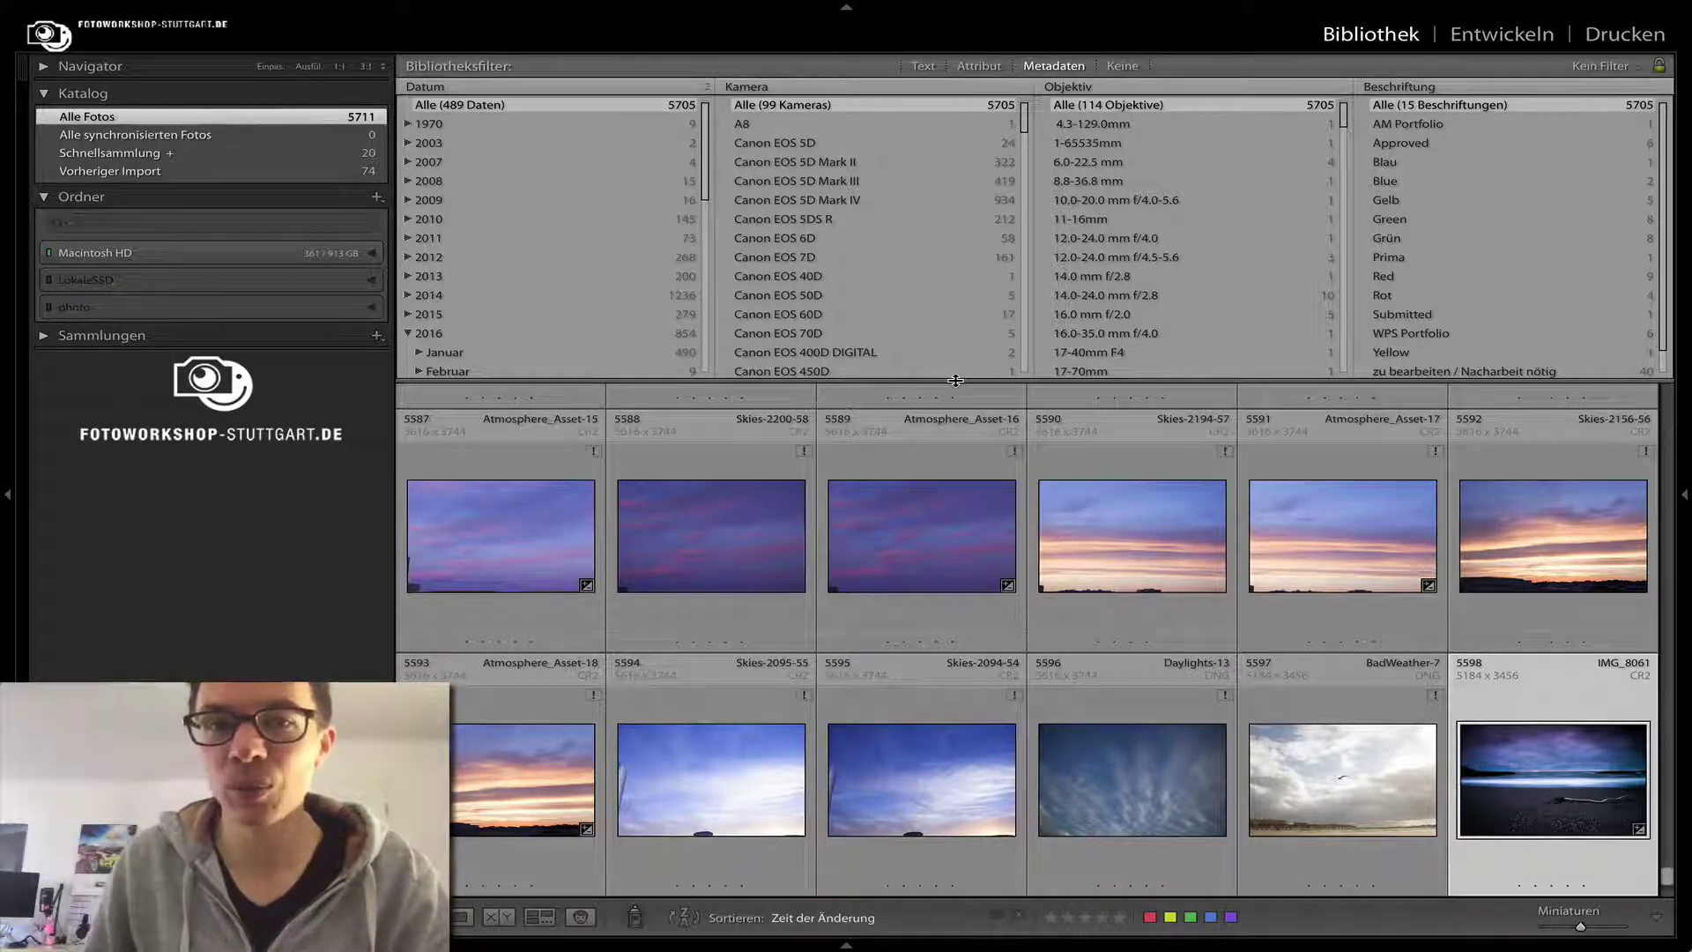
pyautogui.moveTo(780, 87)
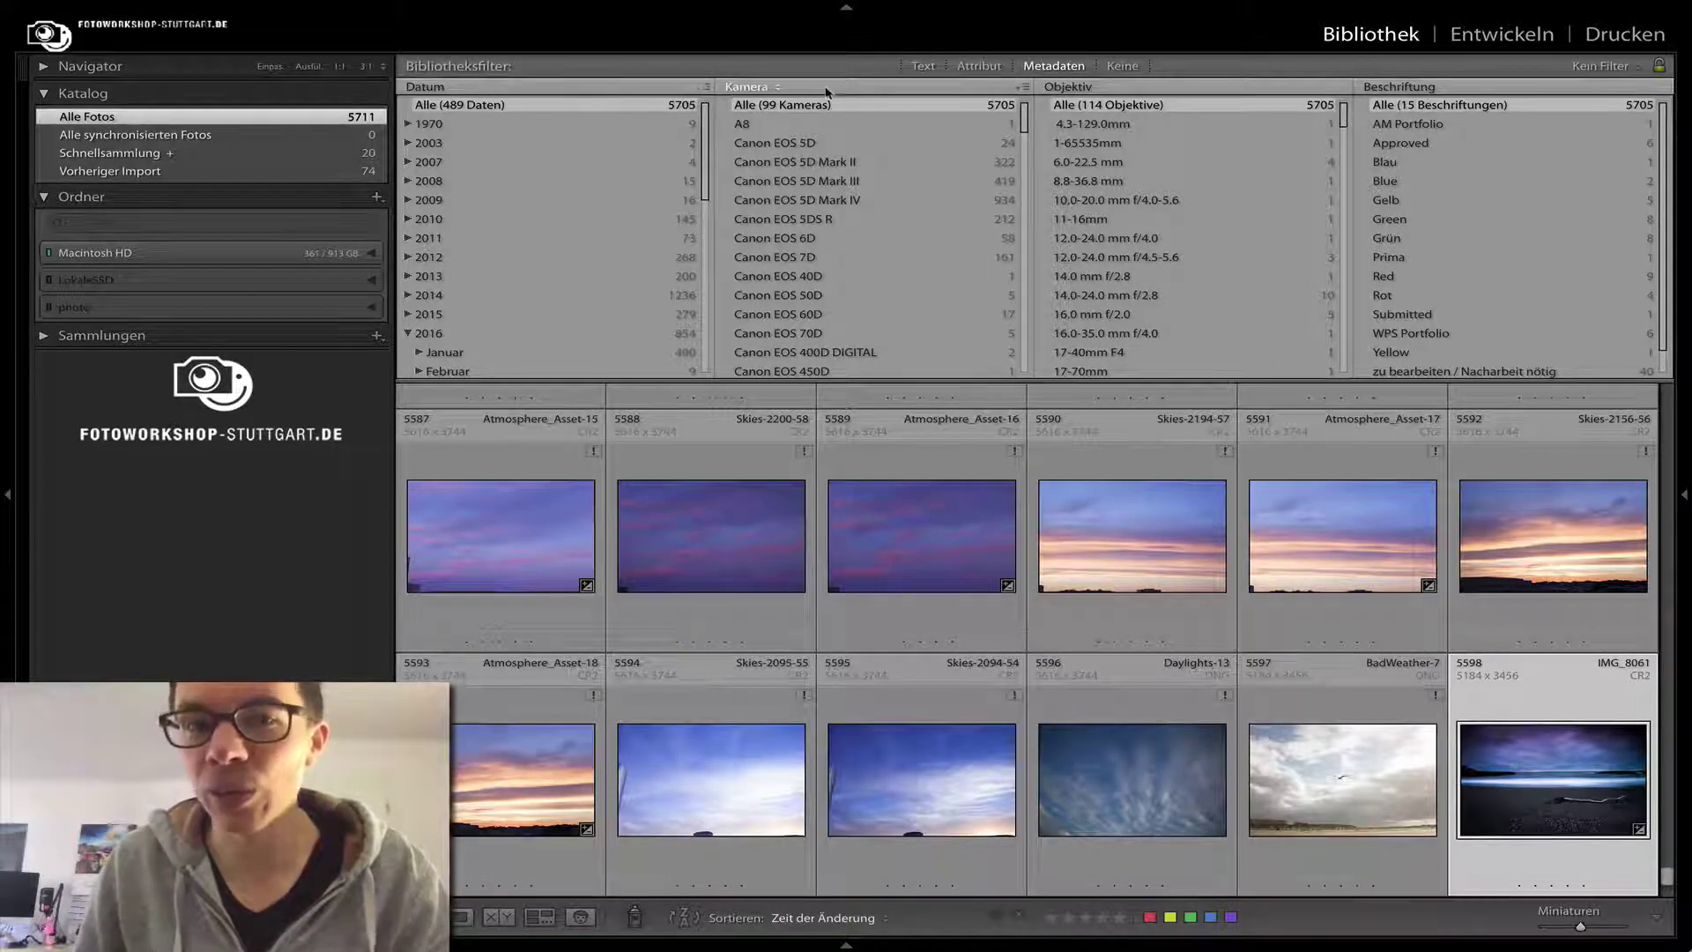
pyautogui.click(1379, 89)
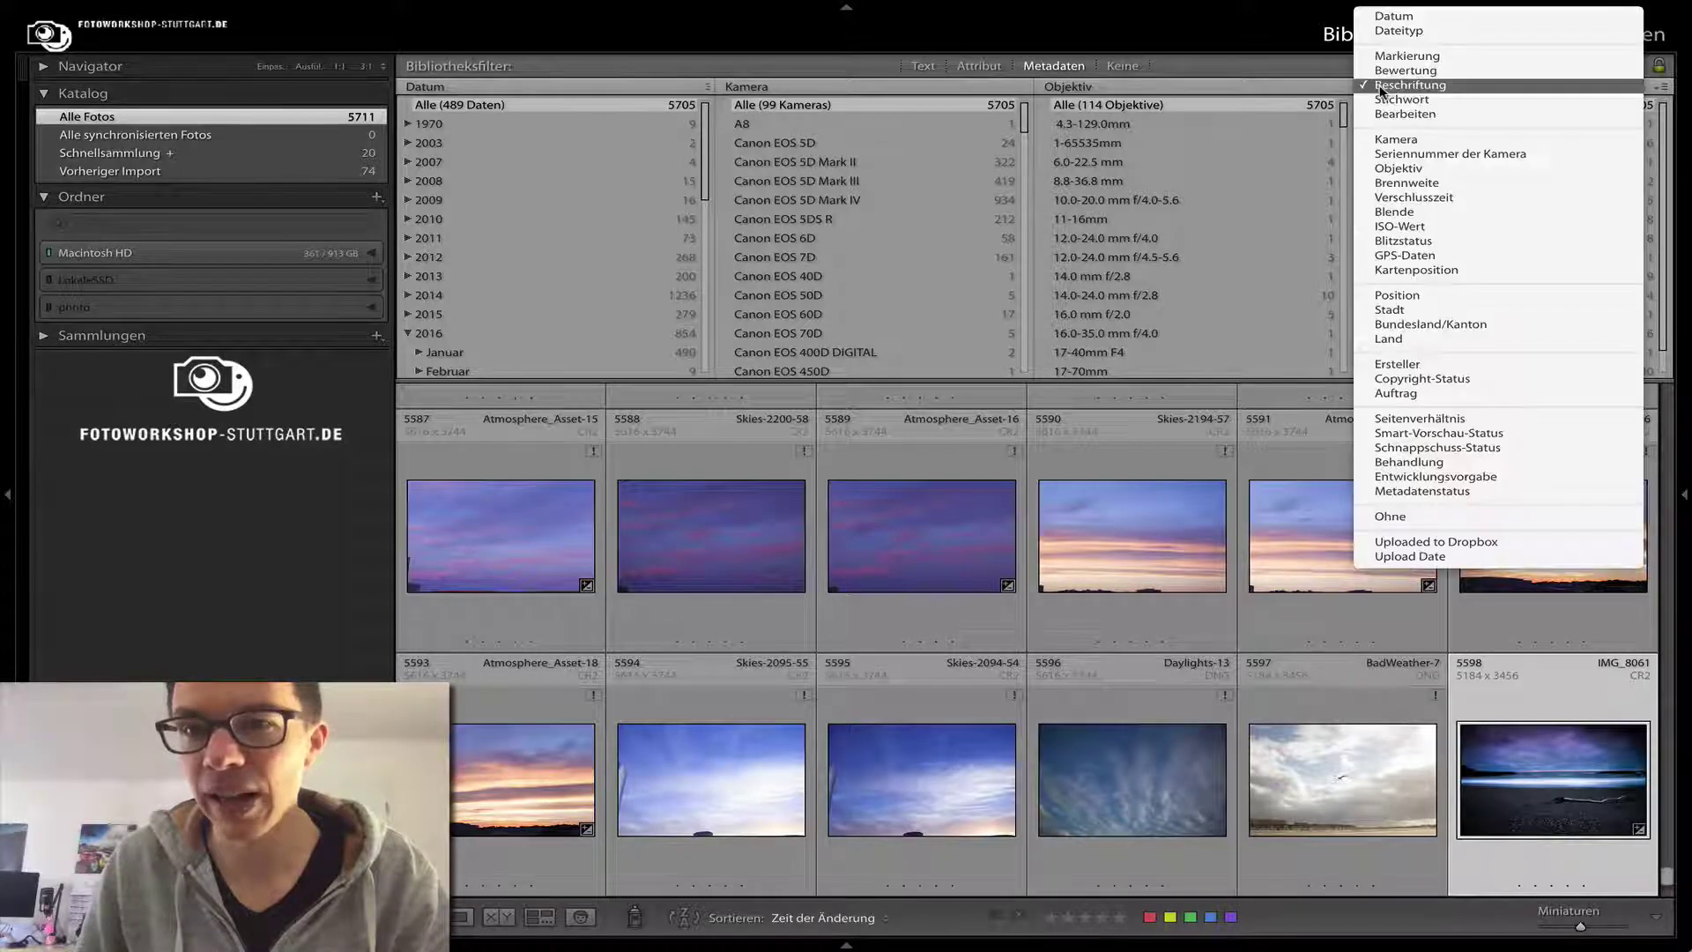
pyautogui.click(1450, 227)
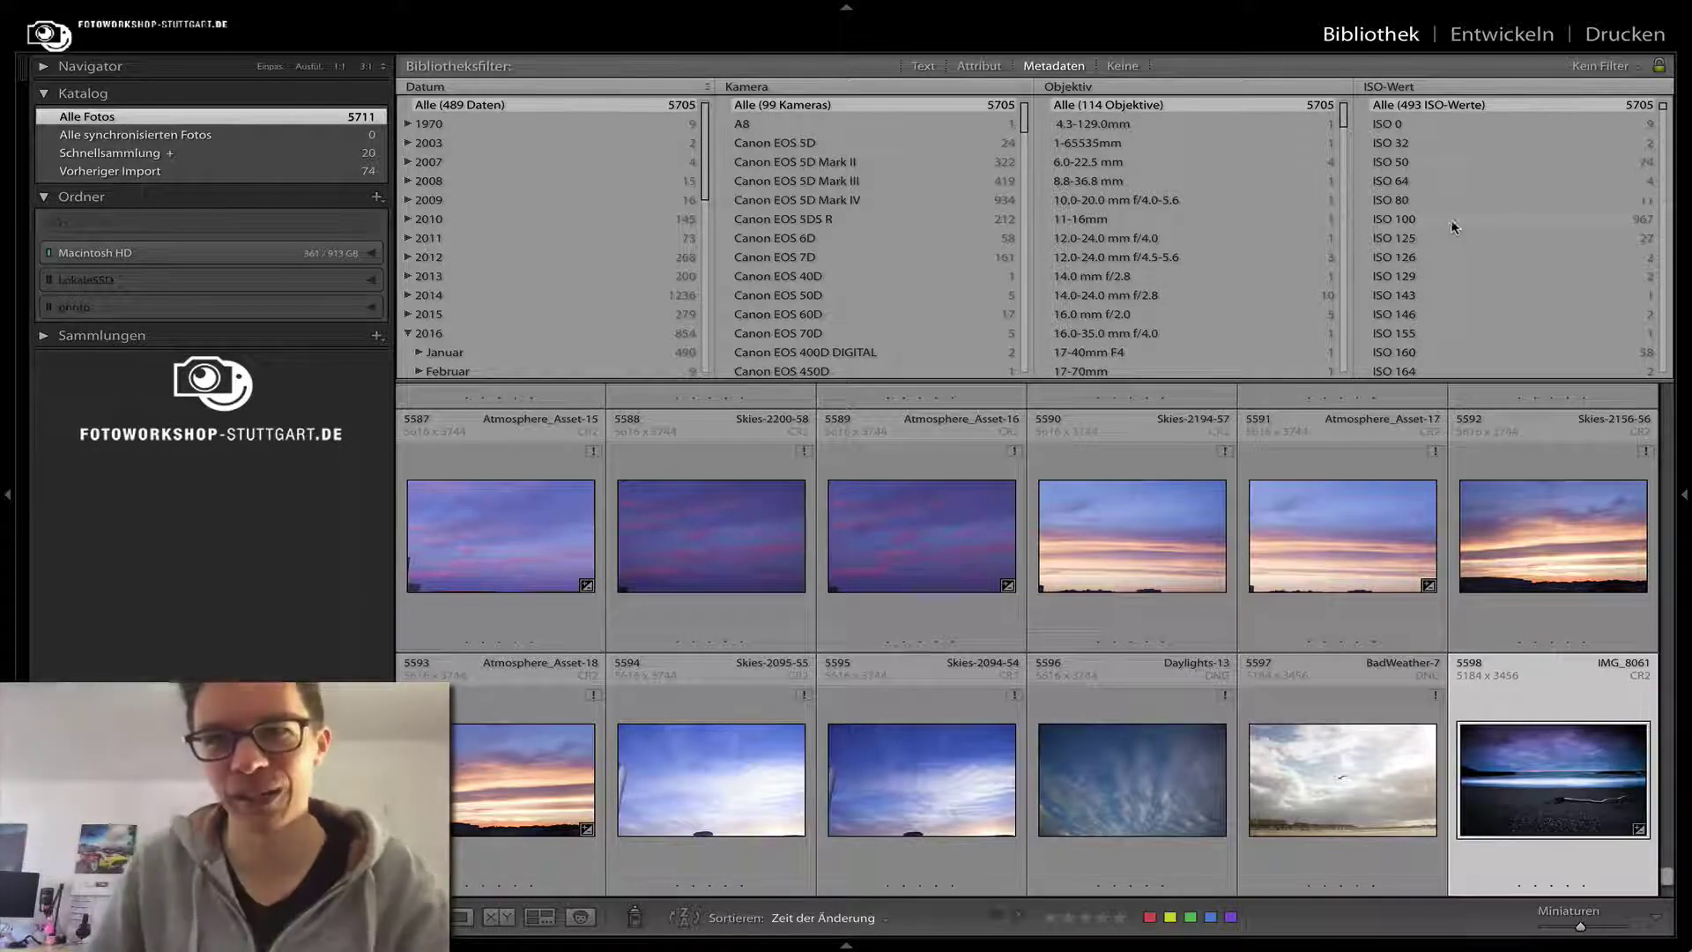
pyautogui.moveTo(1662, 106); pyautogui.dragTo(1667, 371)
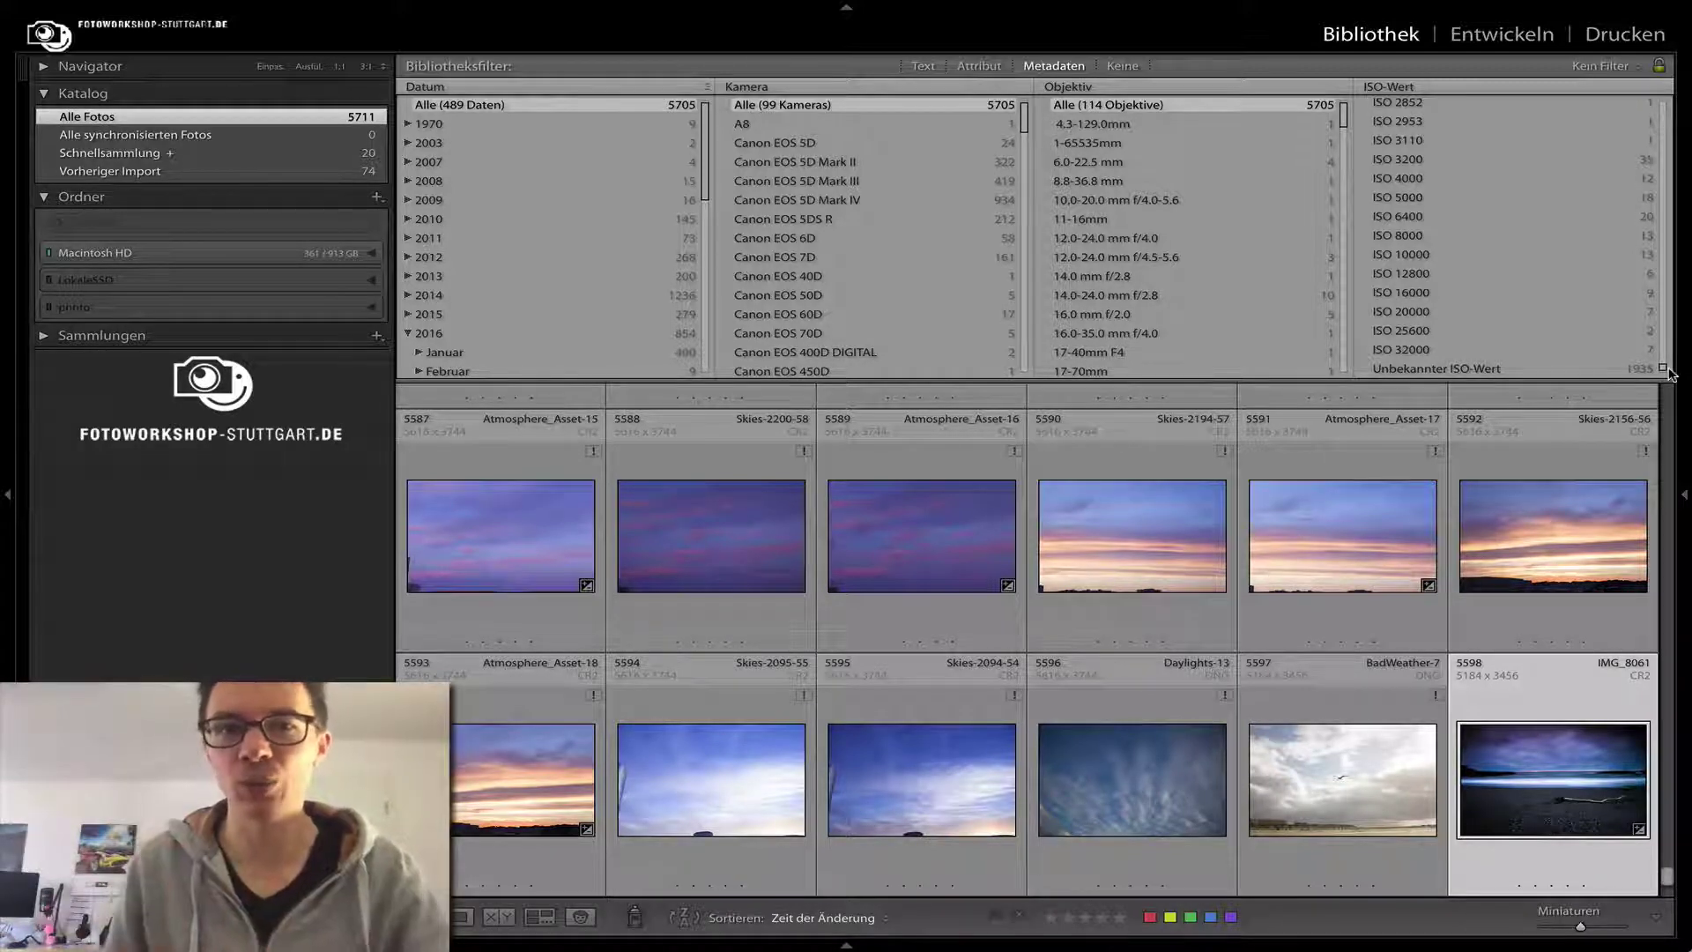
# Filter to ISO 3200, preview the opera and wedding photos, then show the hummingbird large.
pyautogui.click(1427, 159)
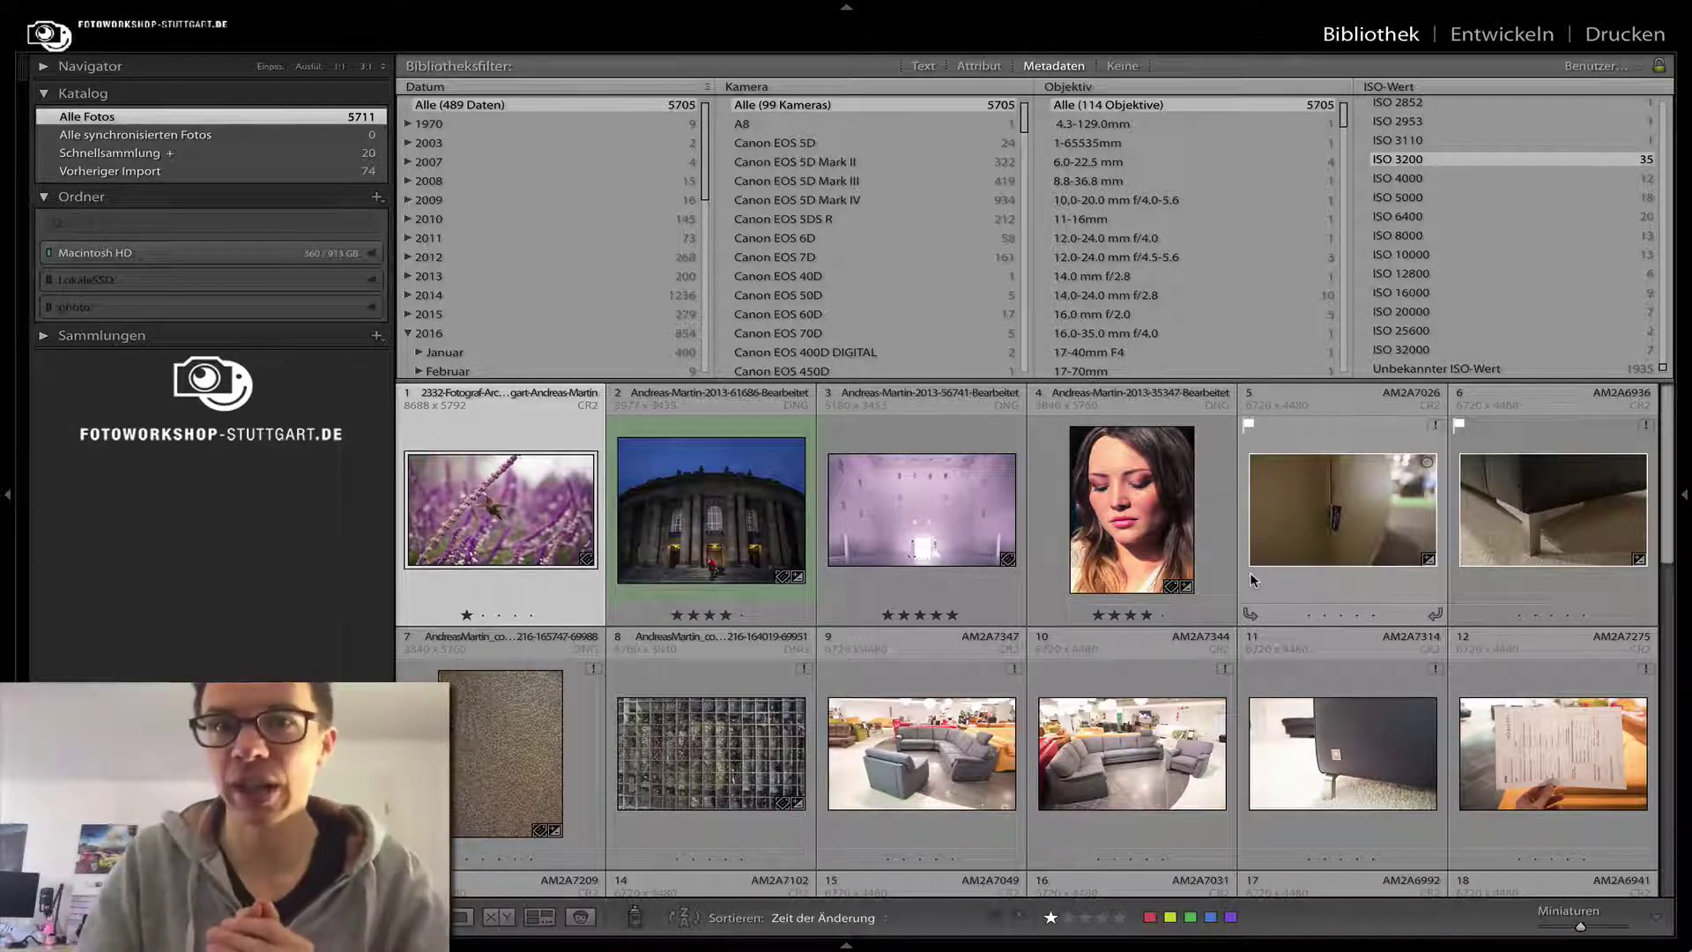
pyautogui.press('e')
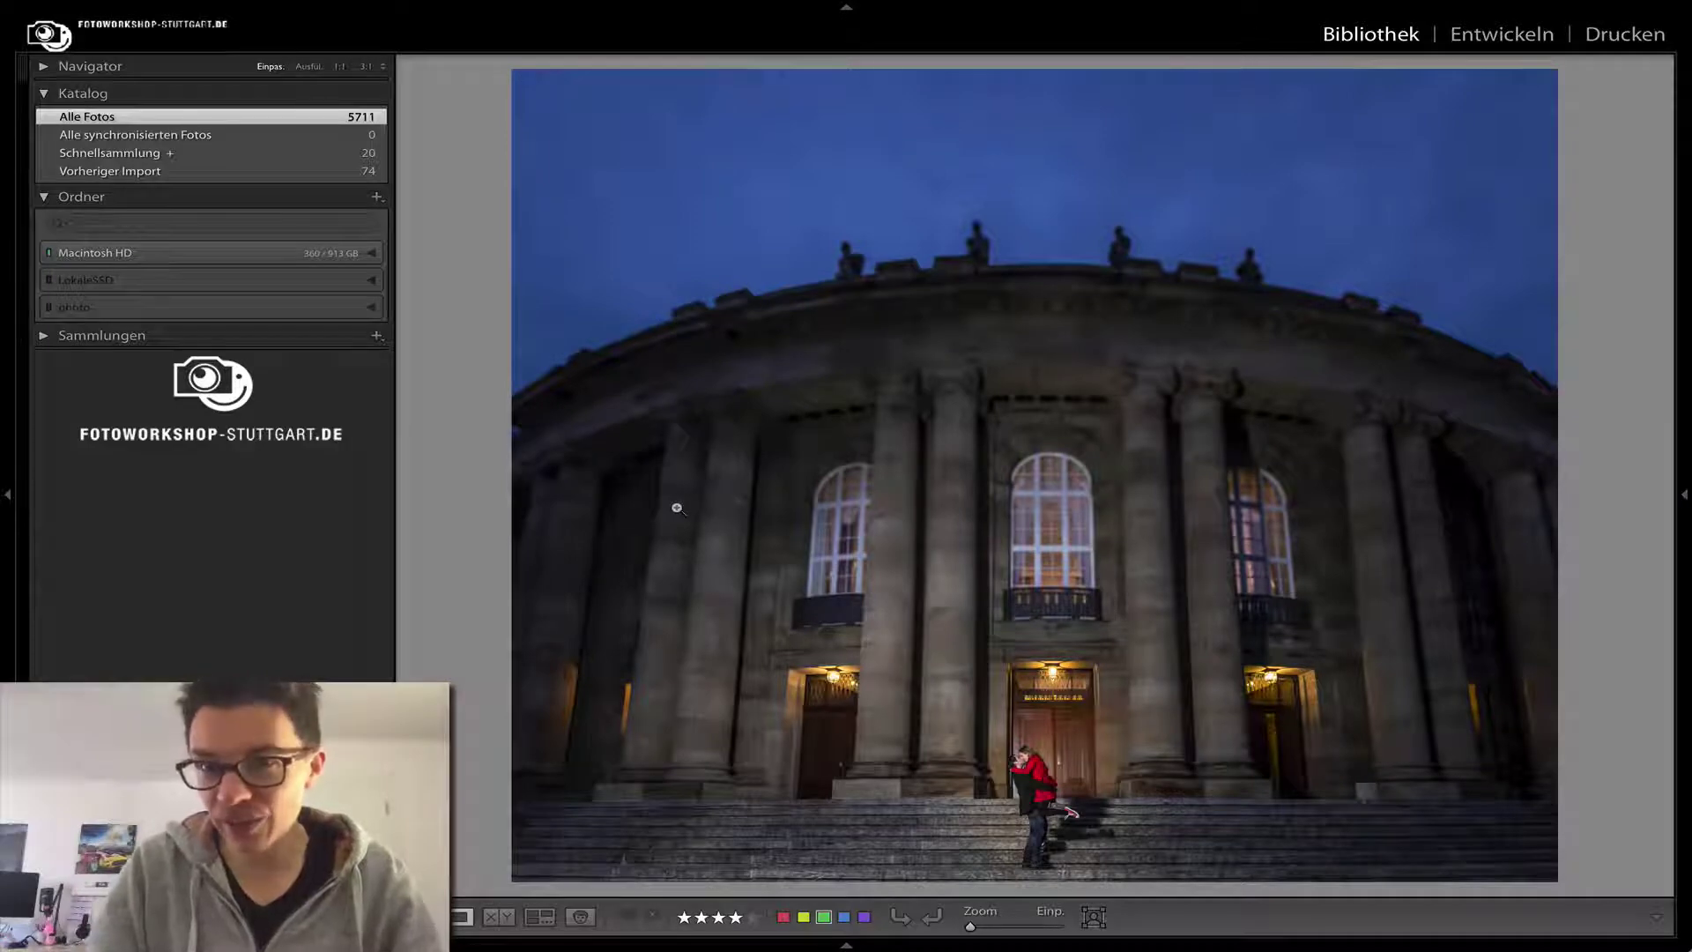
pyautogui.press('g')
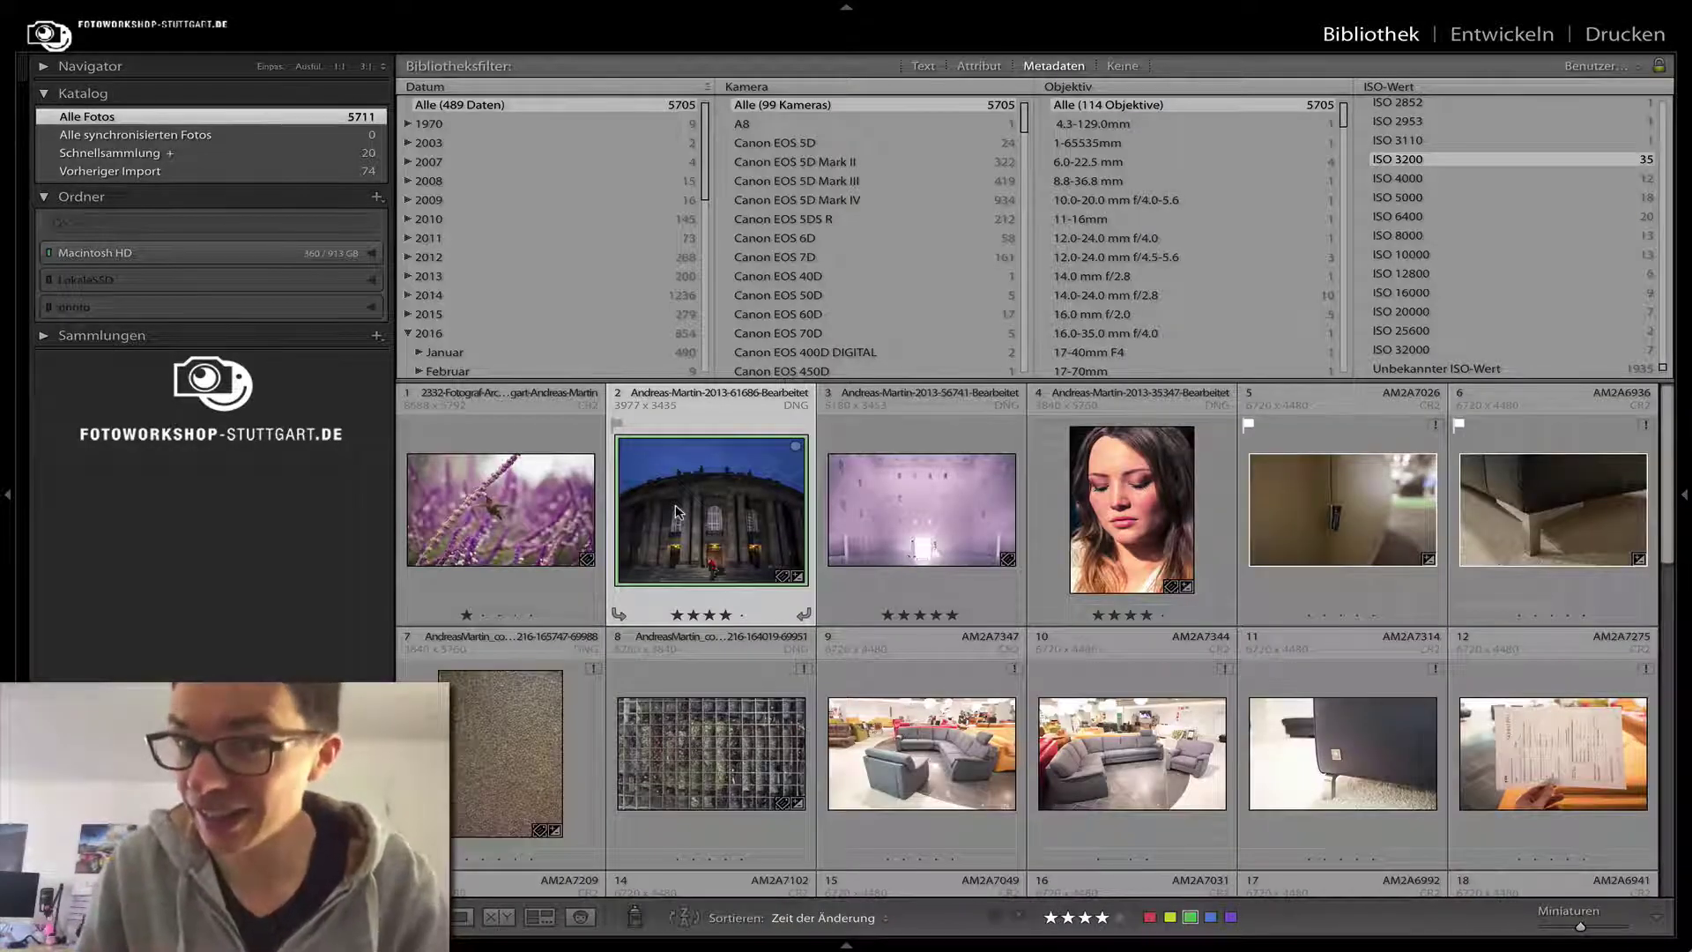
pyautogui.doubleClick(859, 509)
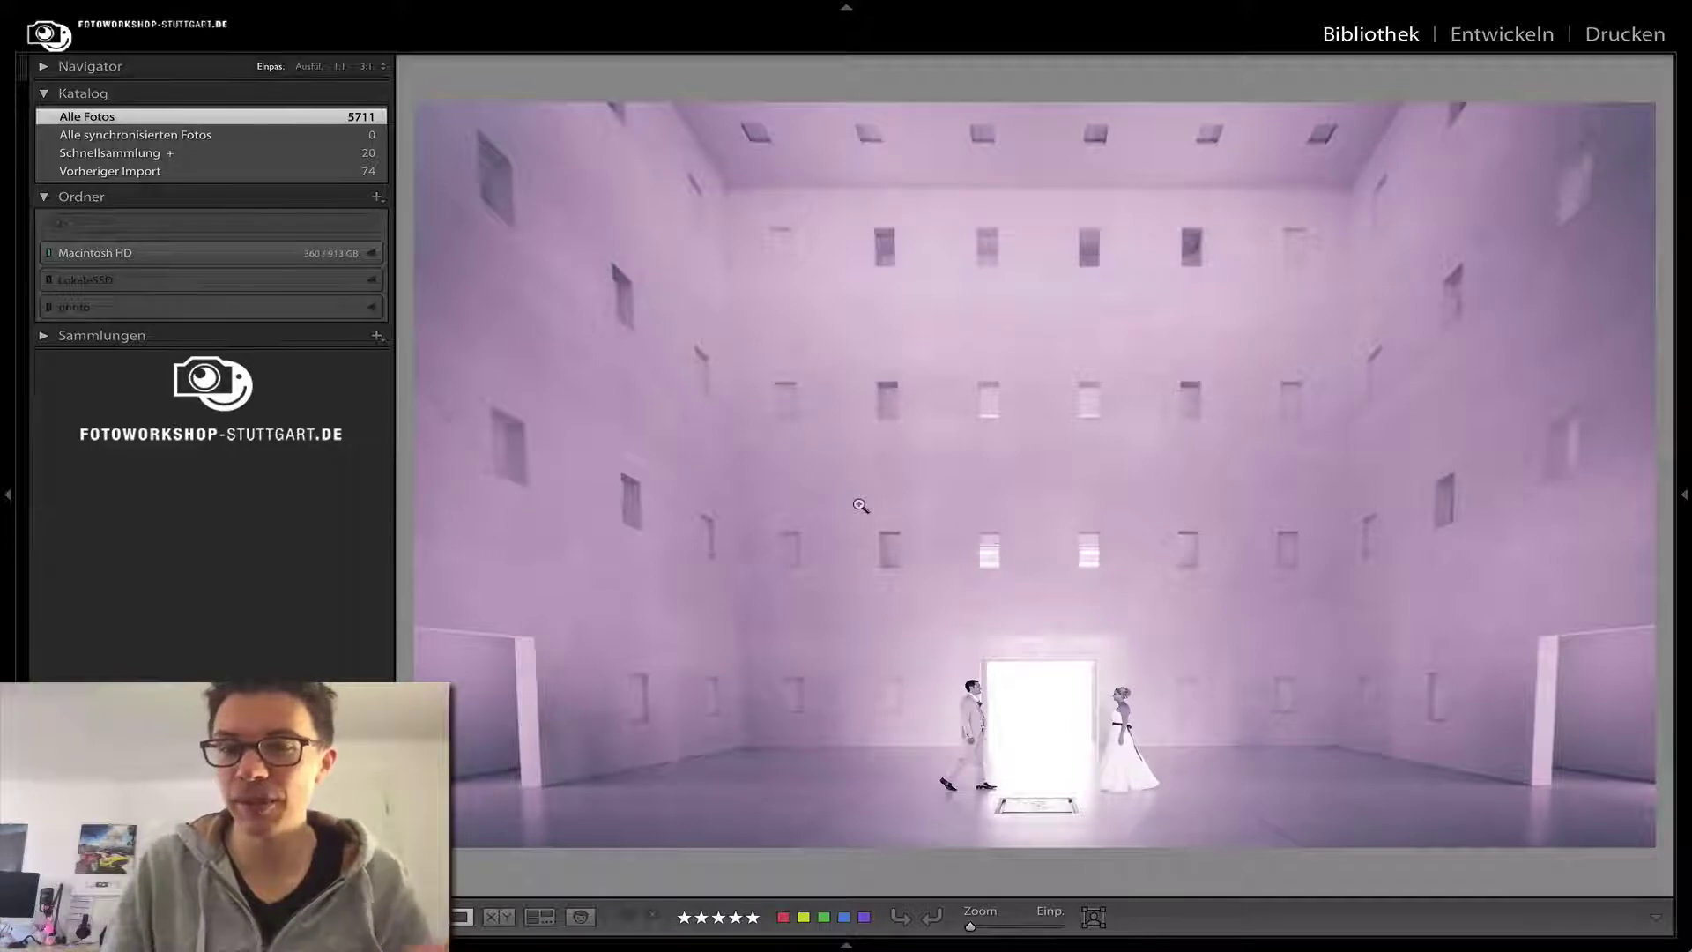
pyautogui.doubleClick(860, 505)
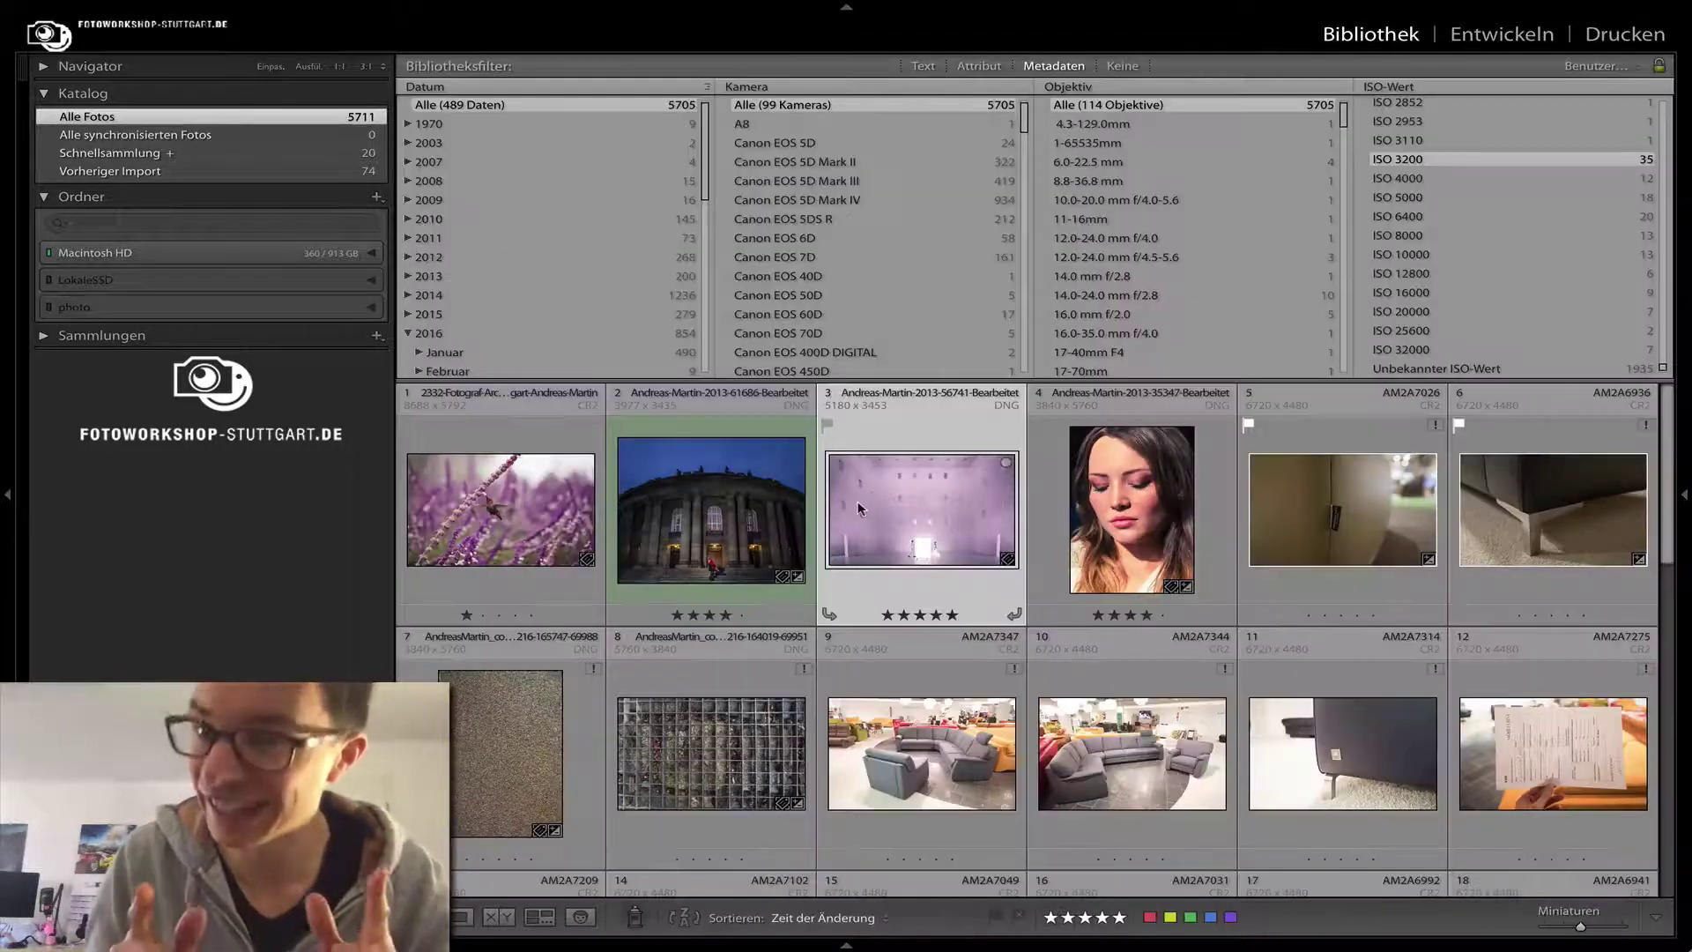
pyautogui.click(515, 481)
pyautogui.doubleClick(515, 481)
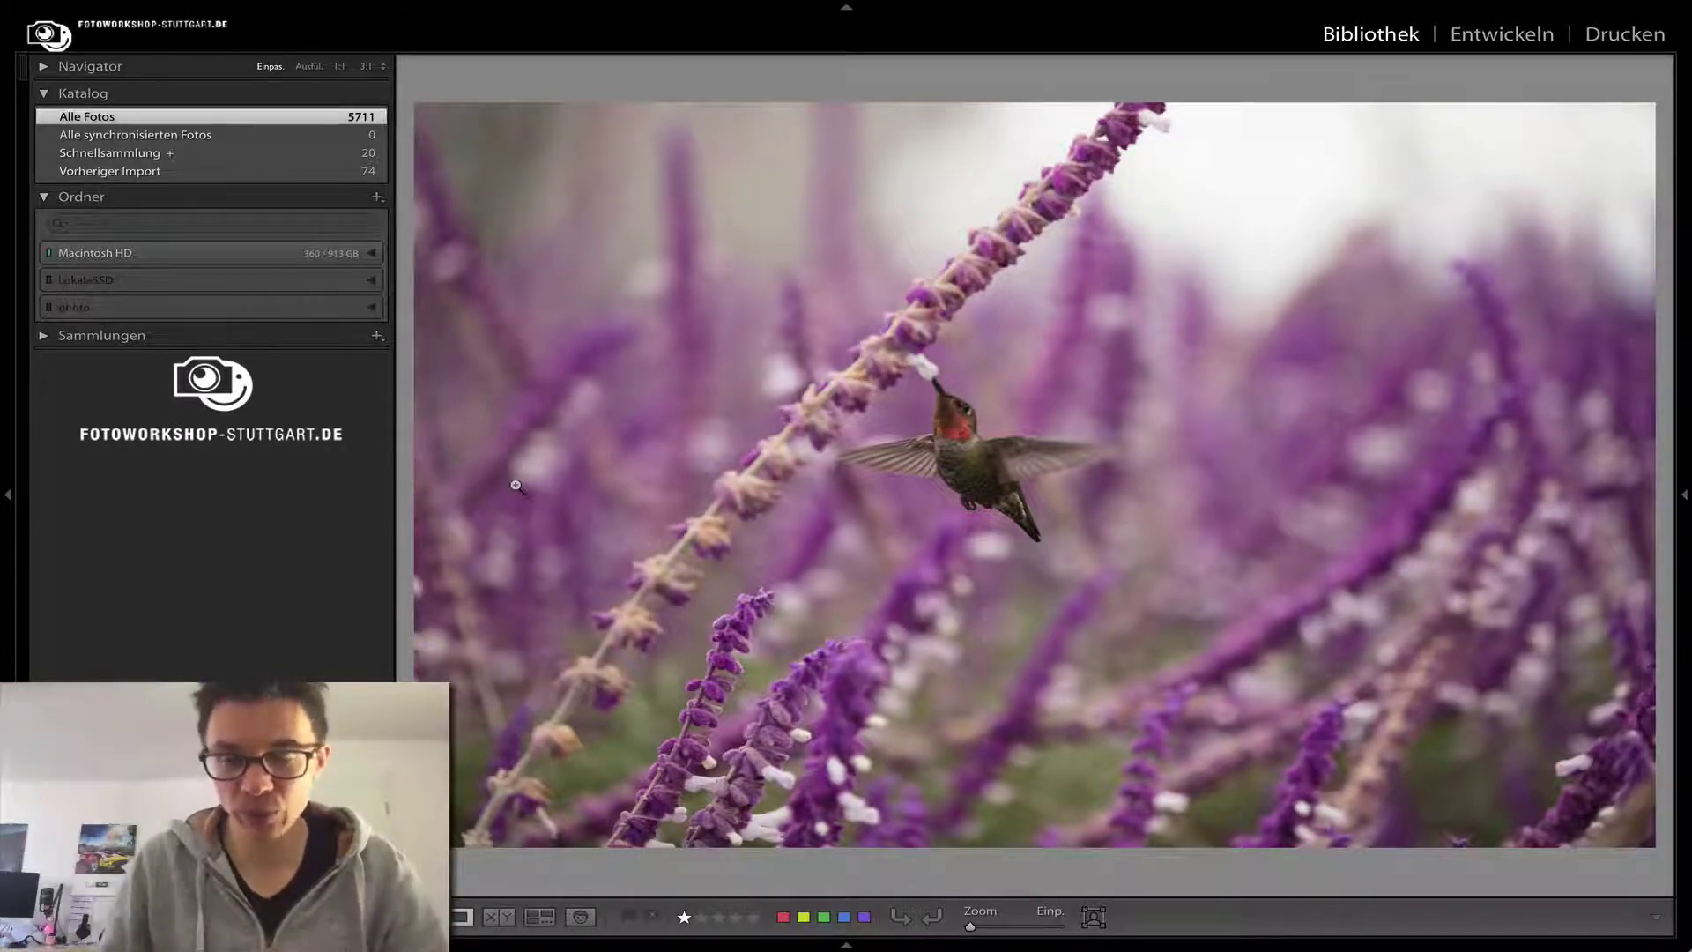
pyautogui.press('d')
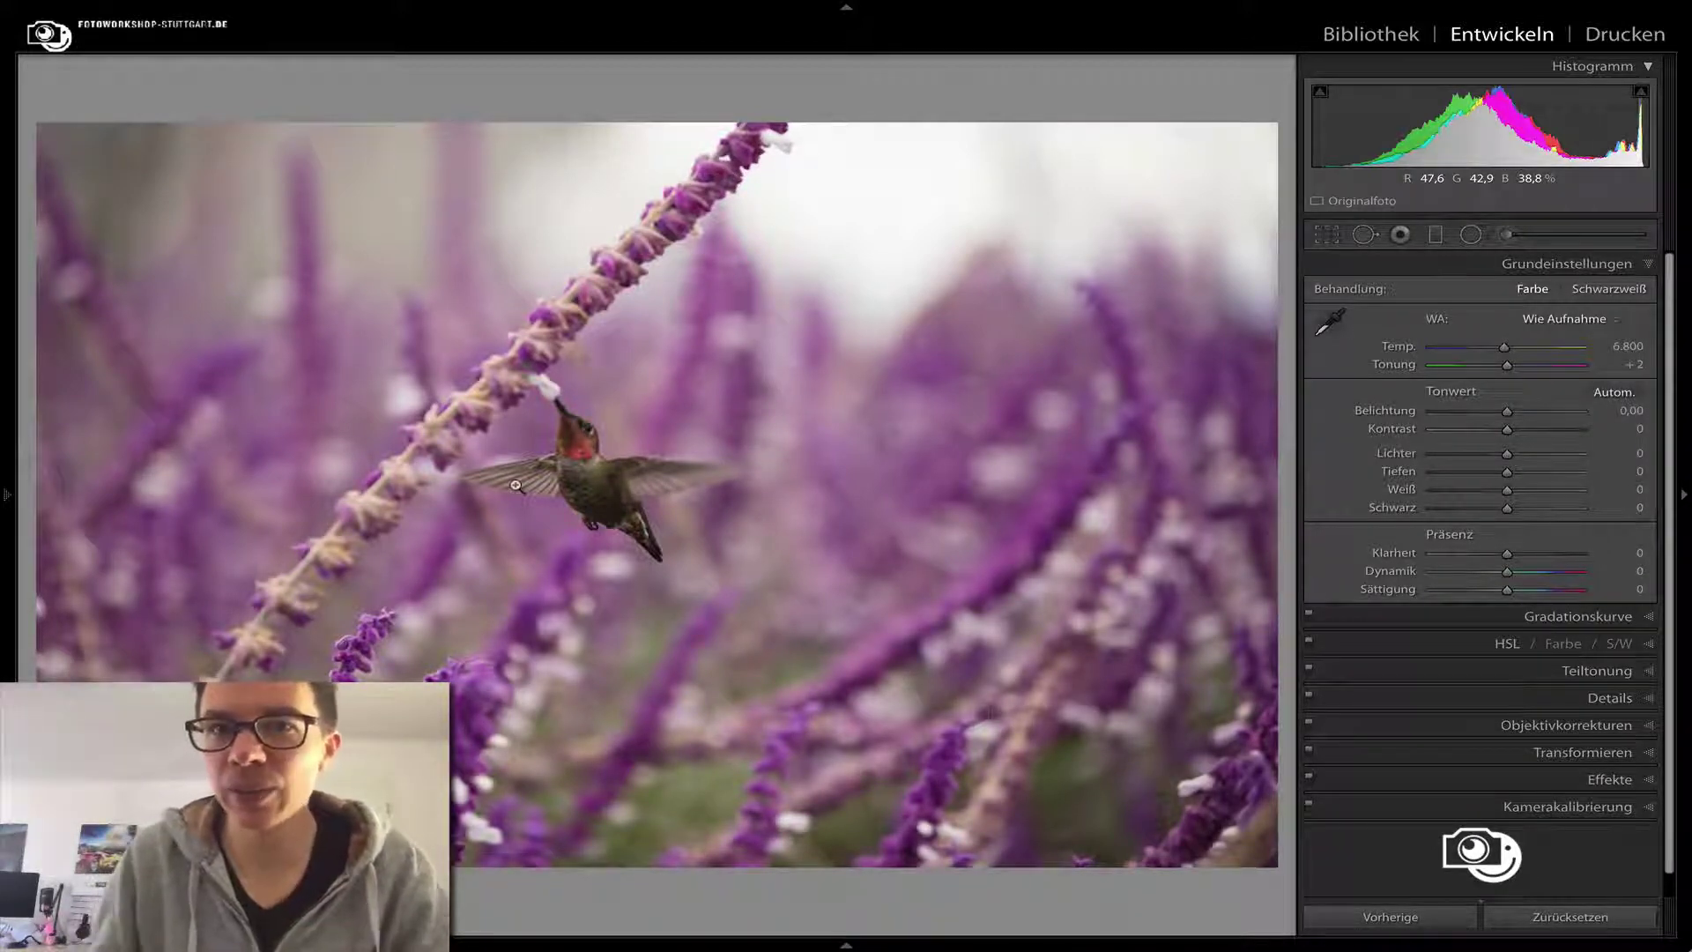
pyautogui.click(1613, 698)
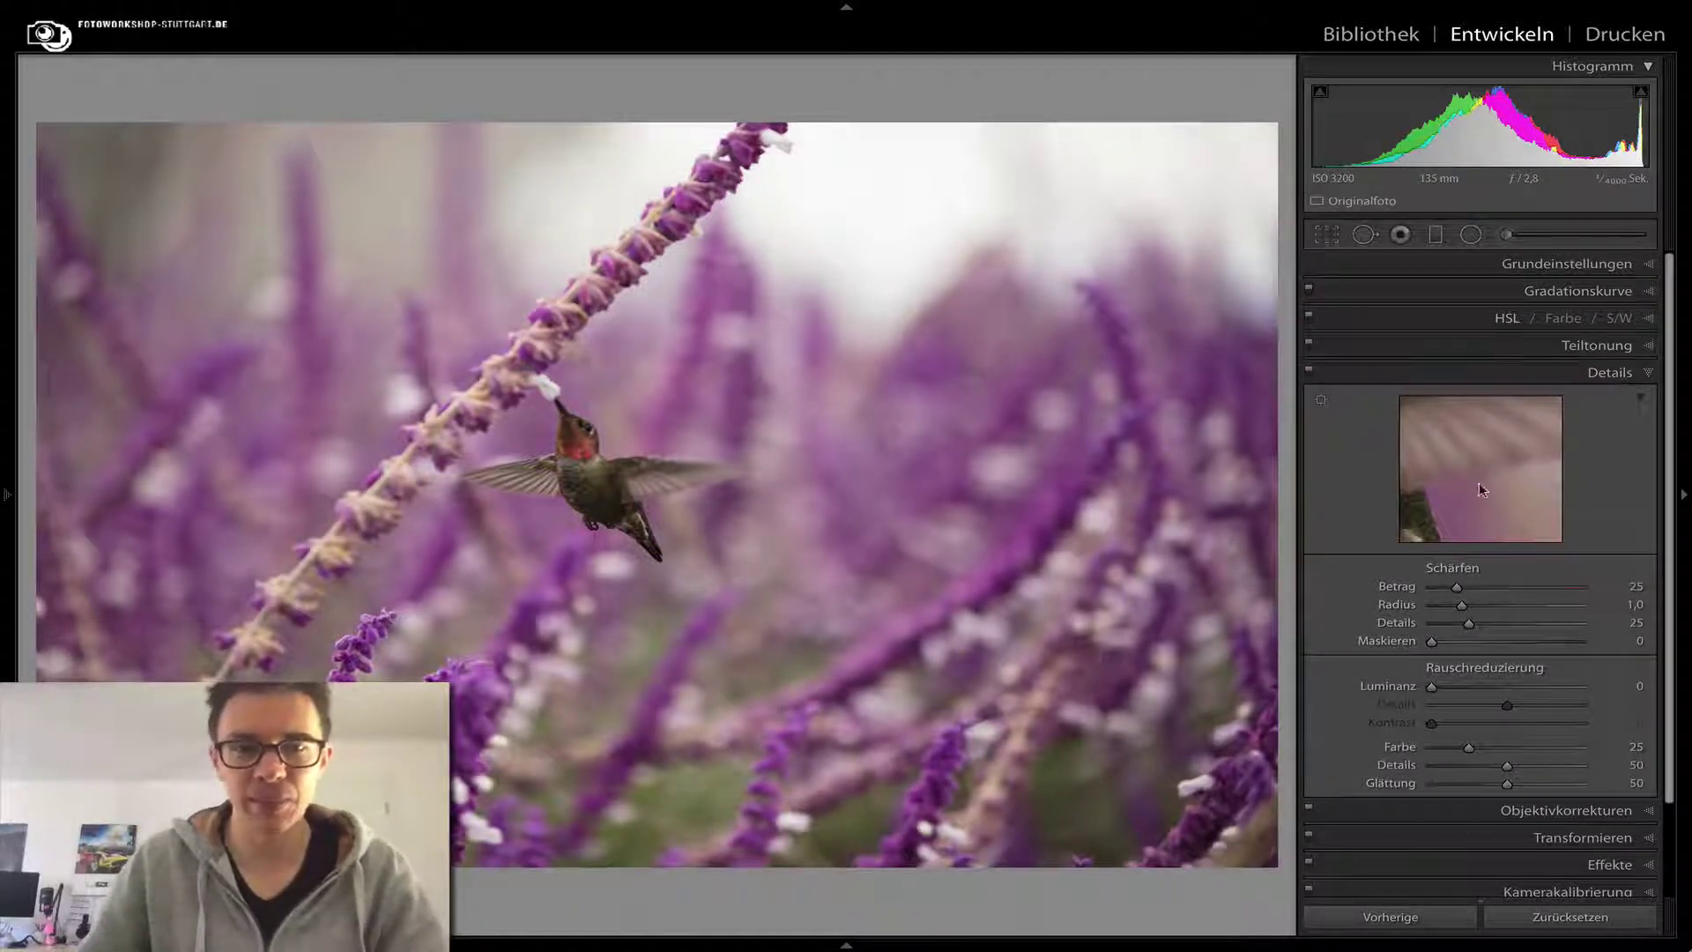
pyautogui.click(721, 465)
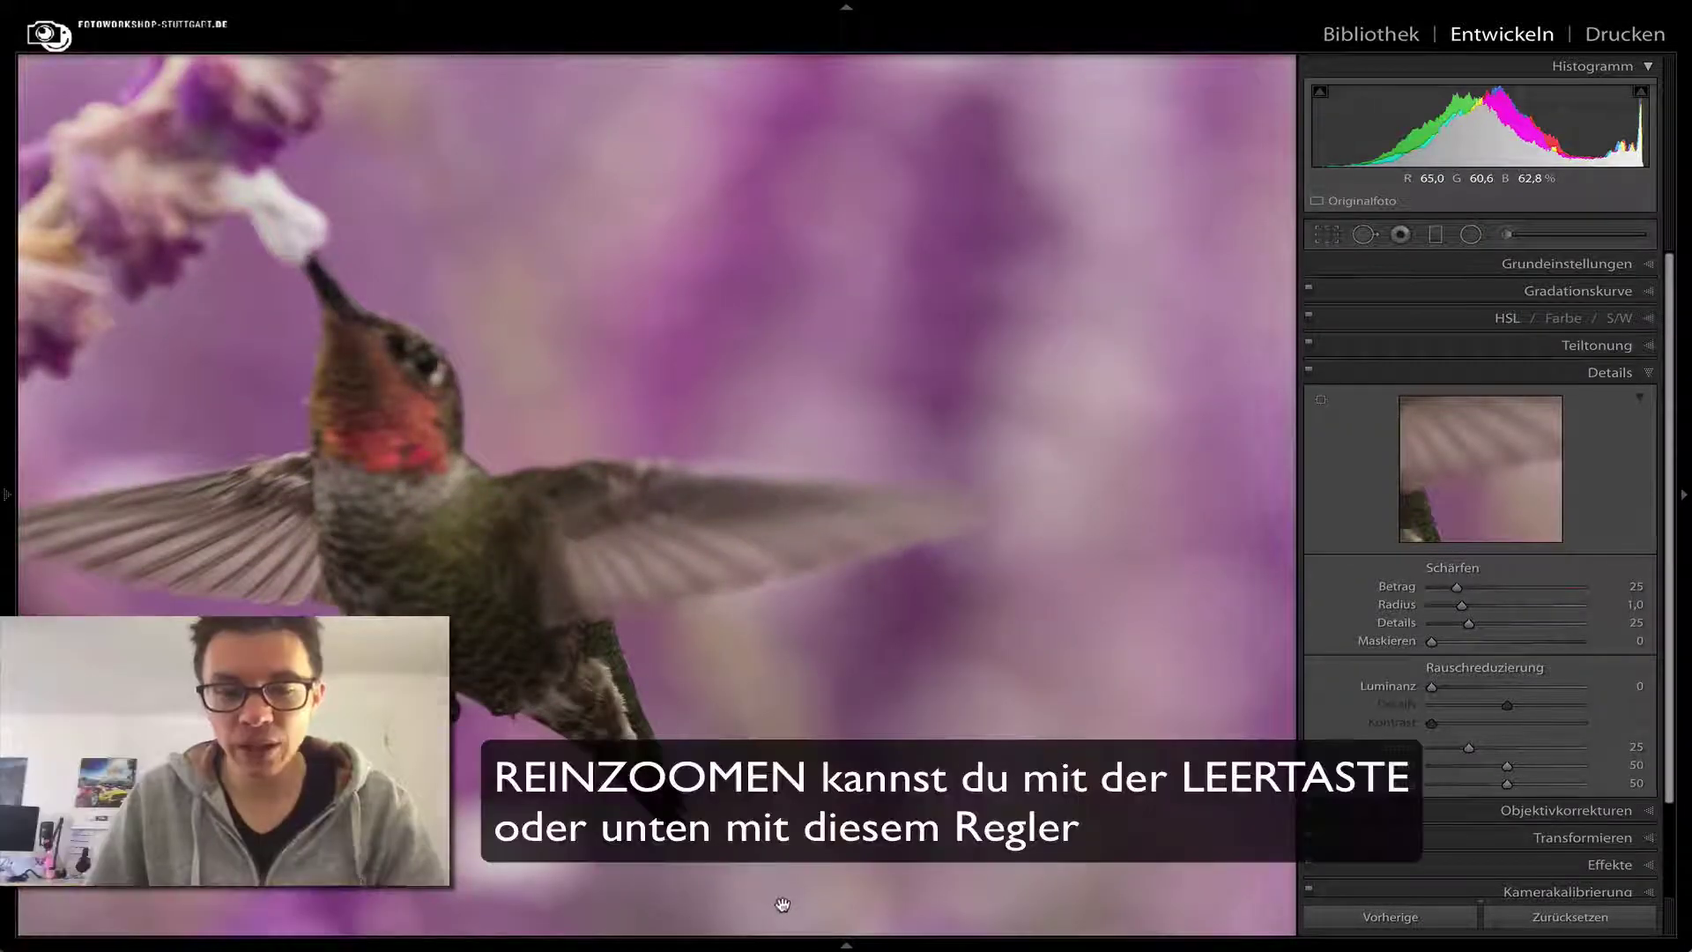
pyautogui.press('t')
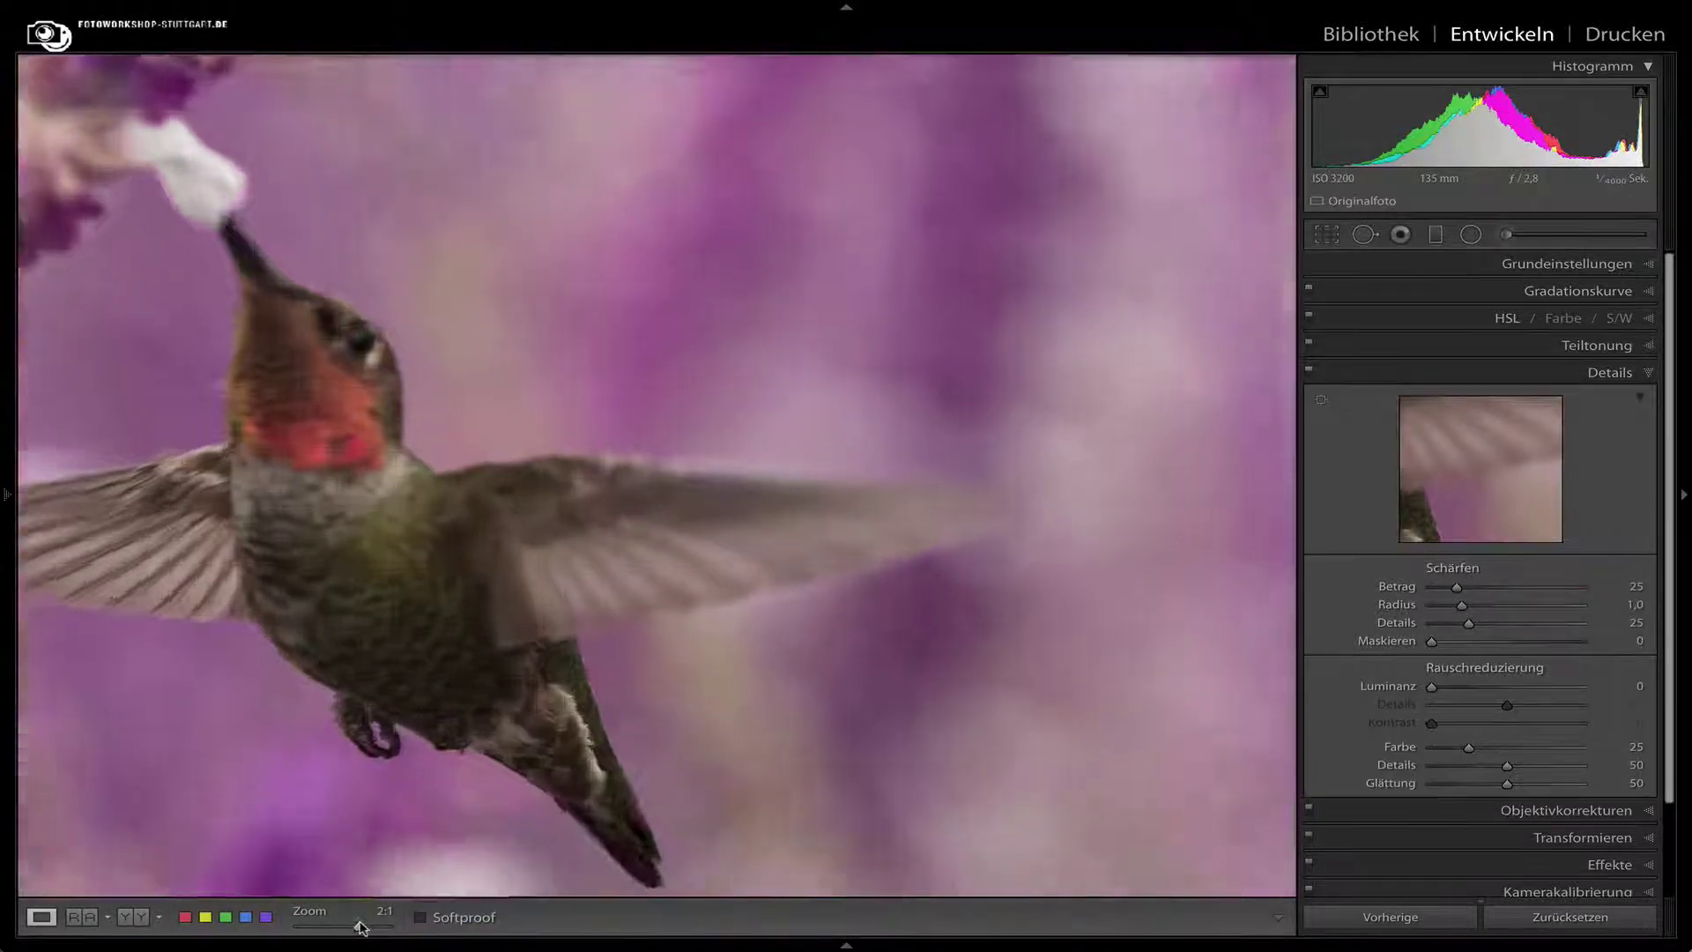
pyautogui.moveTo(353, 926); pyautogui.dragTo(384, 927)
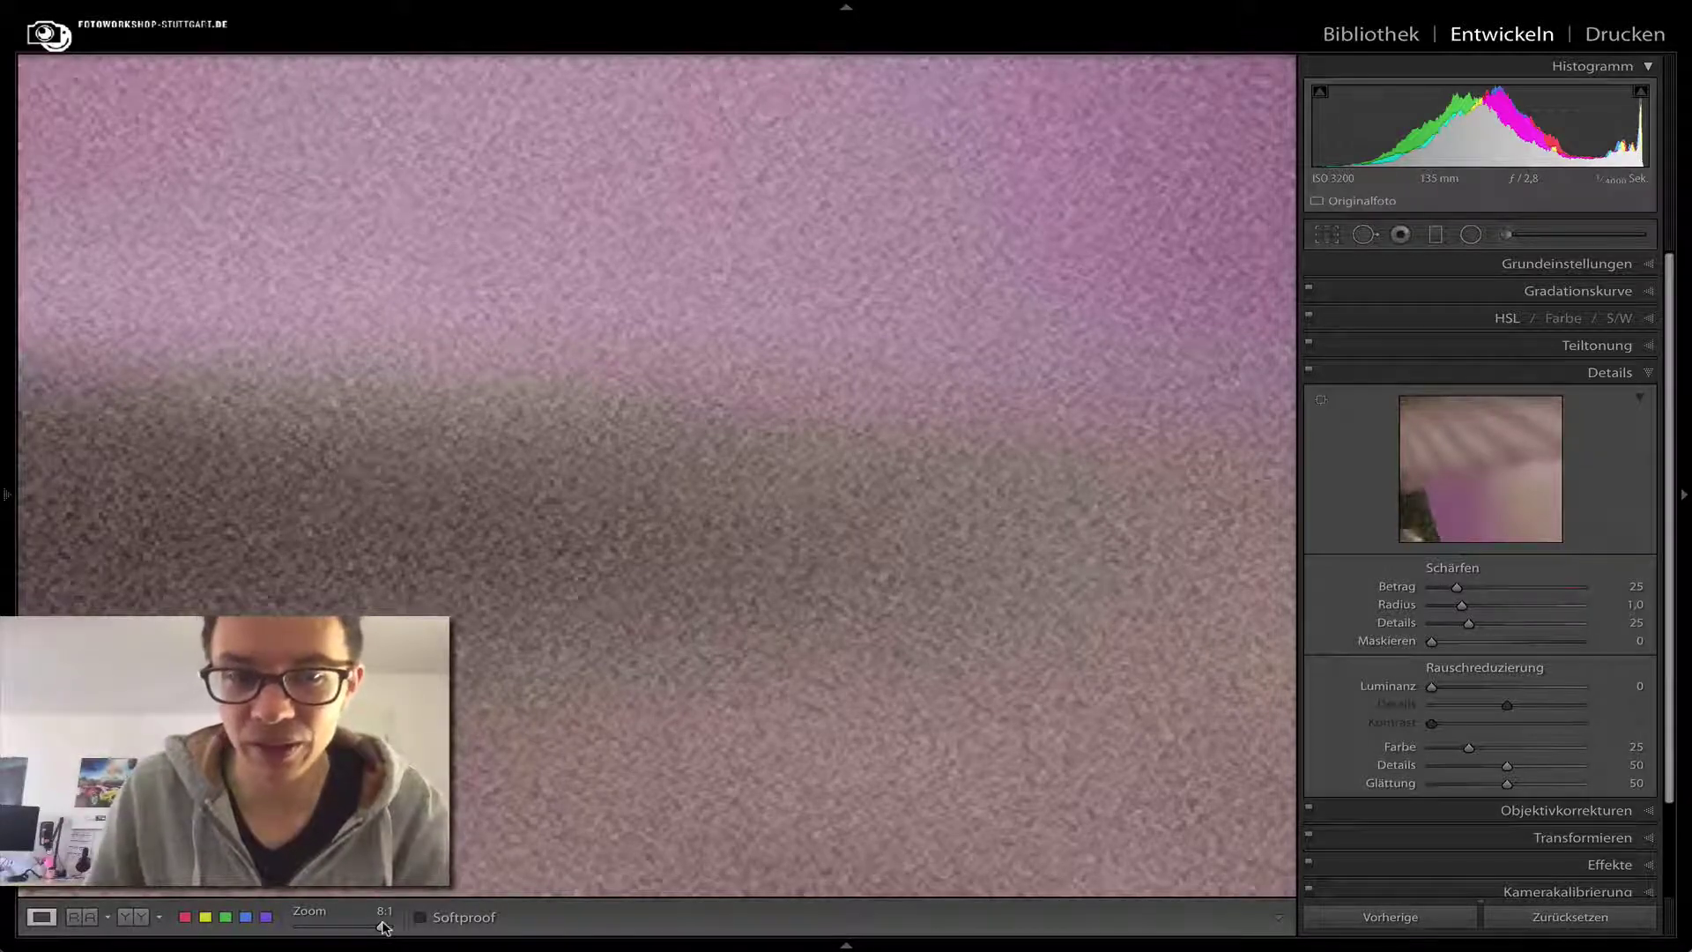
pyautogui.moveTo(384, 927); pyautogui.dragTo(356, 927)
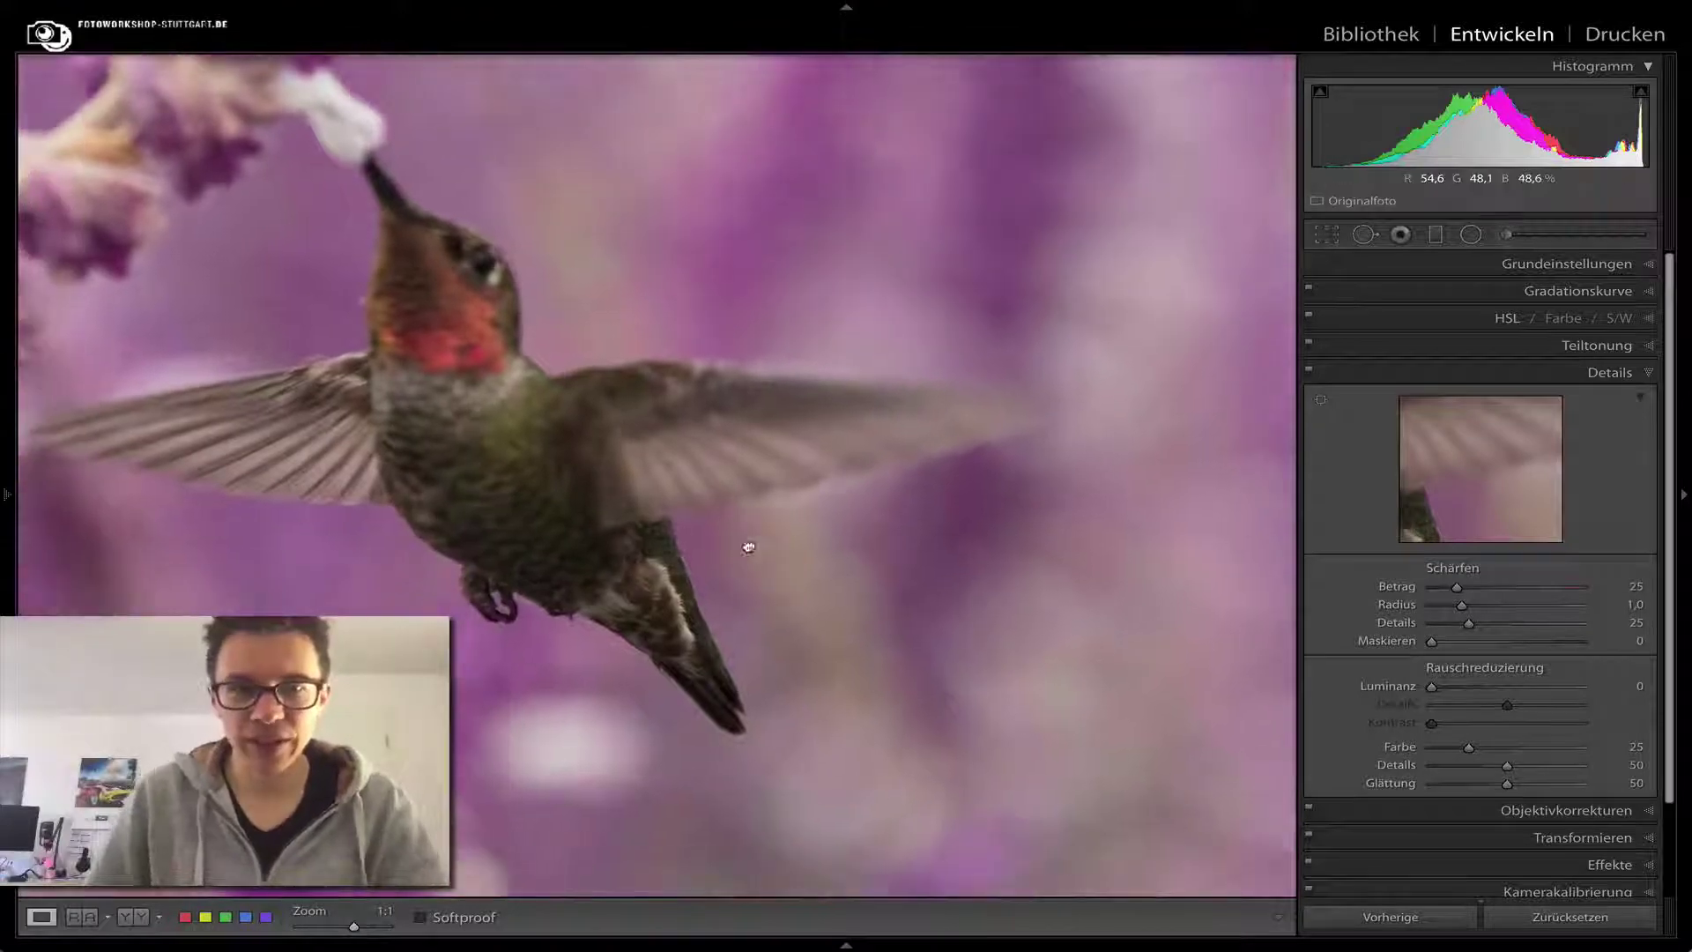
pyautogui.moveTo(745, 544)
pyautogui.mouseDown()
pyautogui.moveTo(839, 460)
pyautogui.moveTo(943, 461)
pyautogui.moveTo(574, 419)
pyautogui.mouseUp()
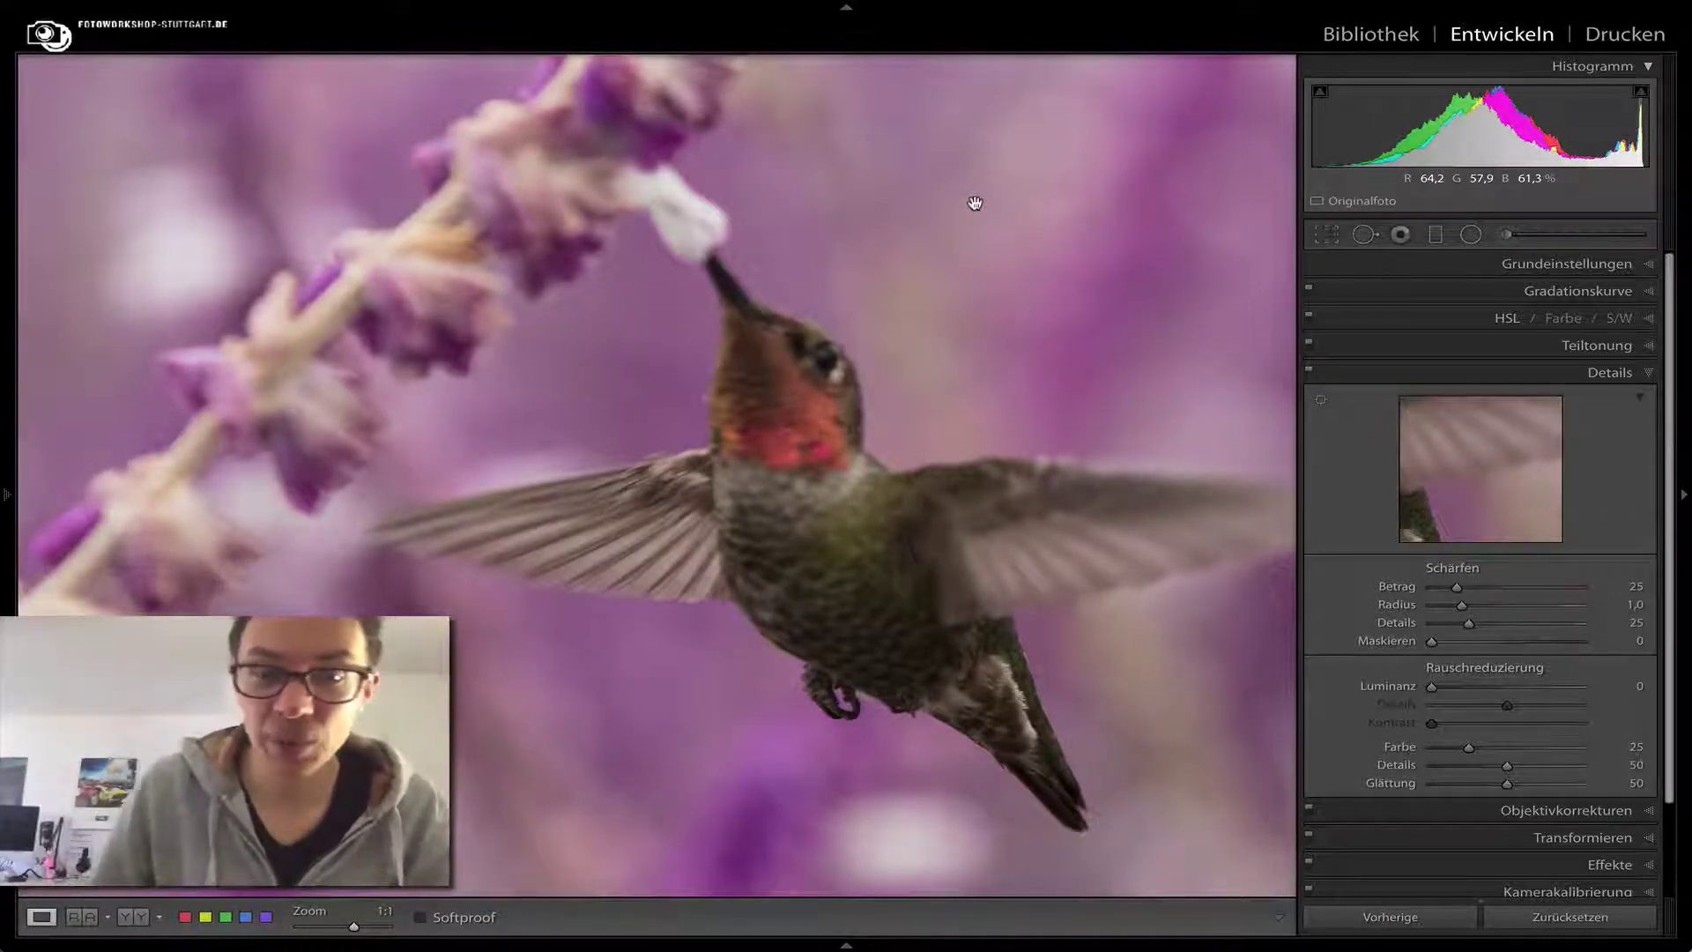
pyautogui.moveTo(353, 926); pyautogui.dragTo(367, 926)
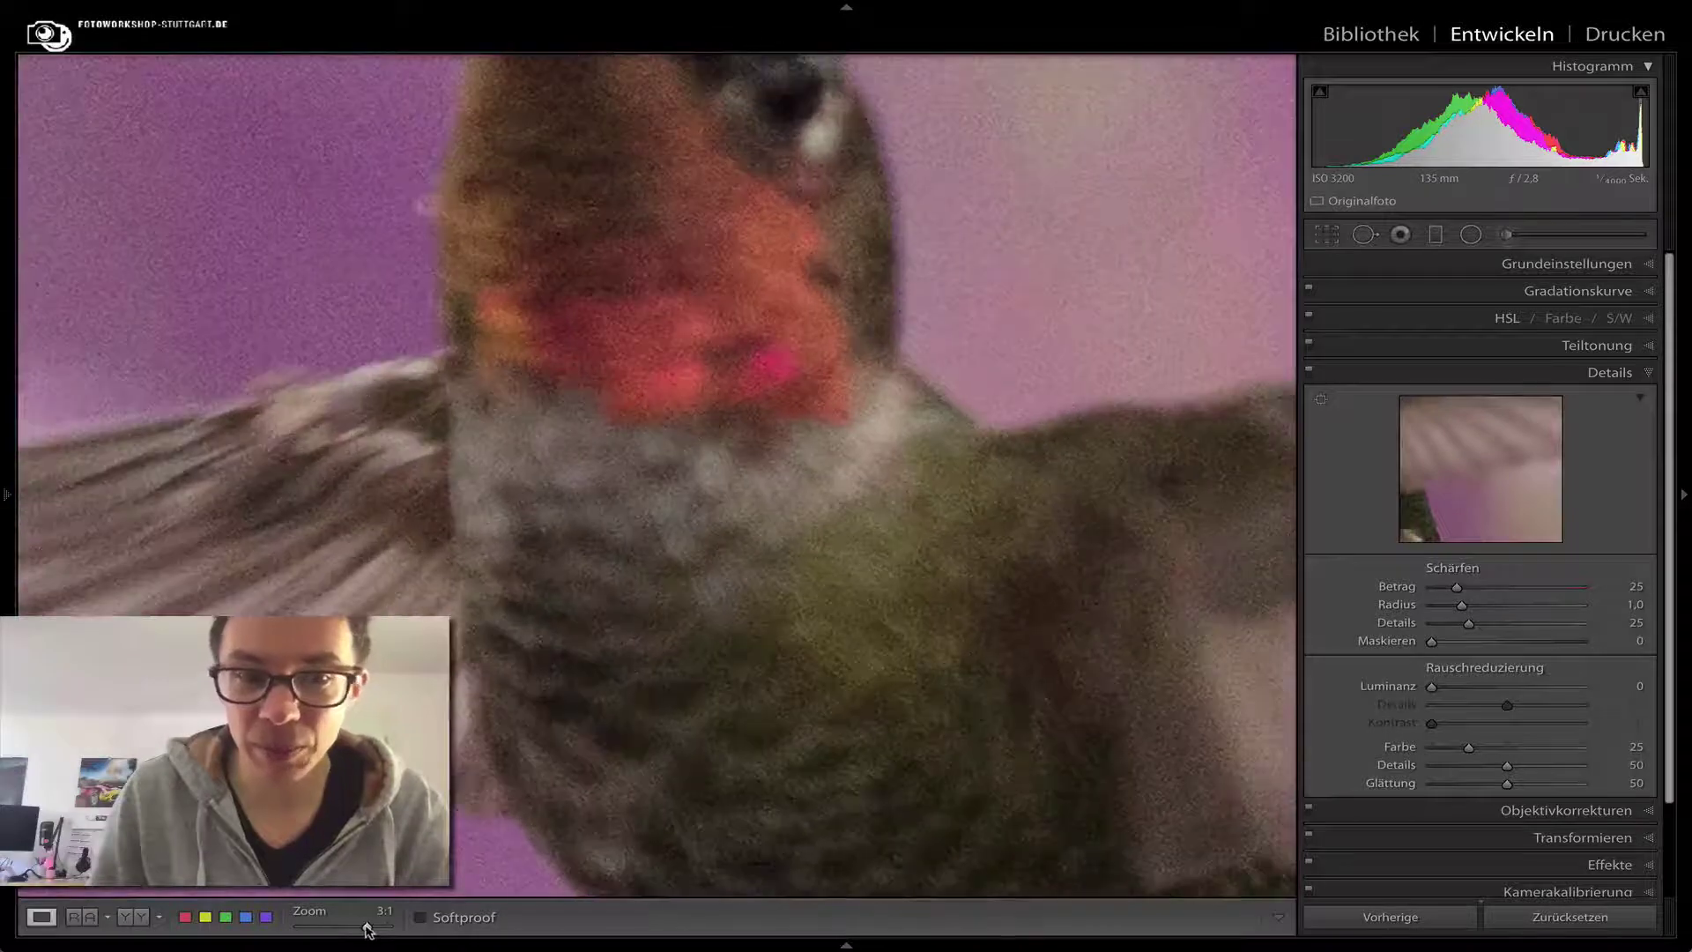
pyautogui.scroll(5, 847, 453)
pyautogui.hscroll(5, 847, 454)
pyautogui.scroll(5, 740, 520)
pyautogui.hscroll(5, 740, 520)
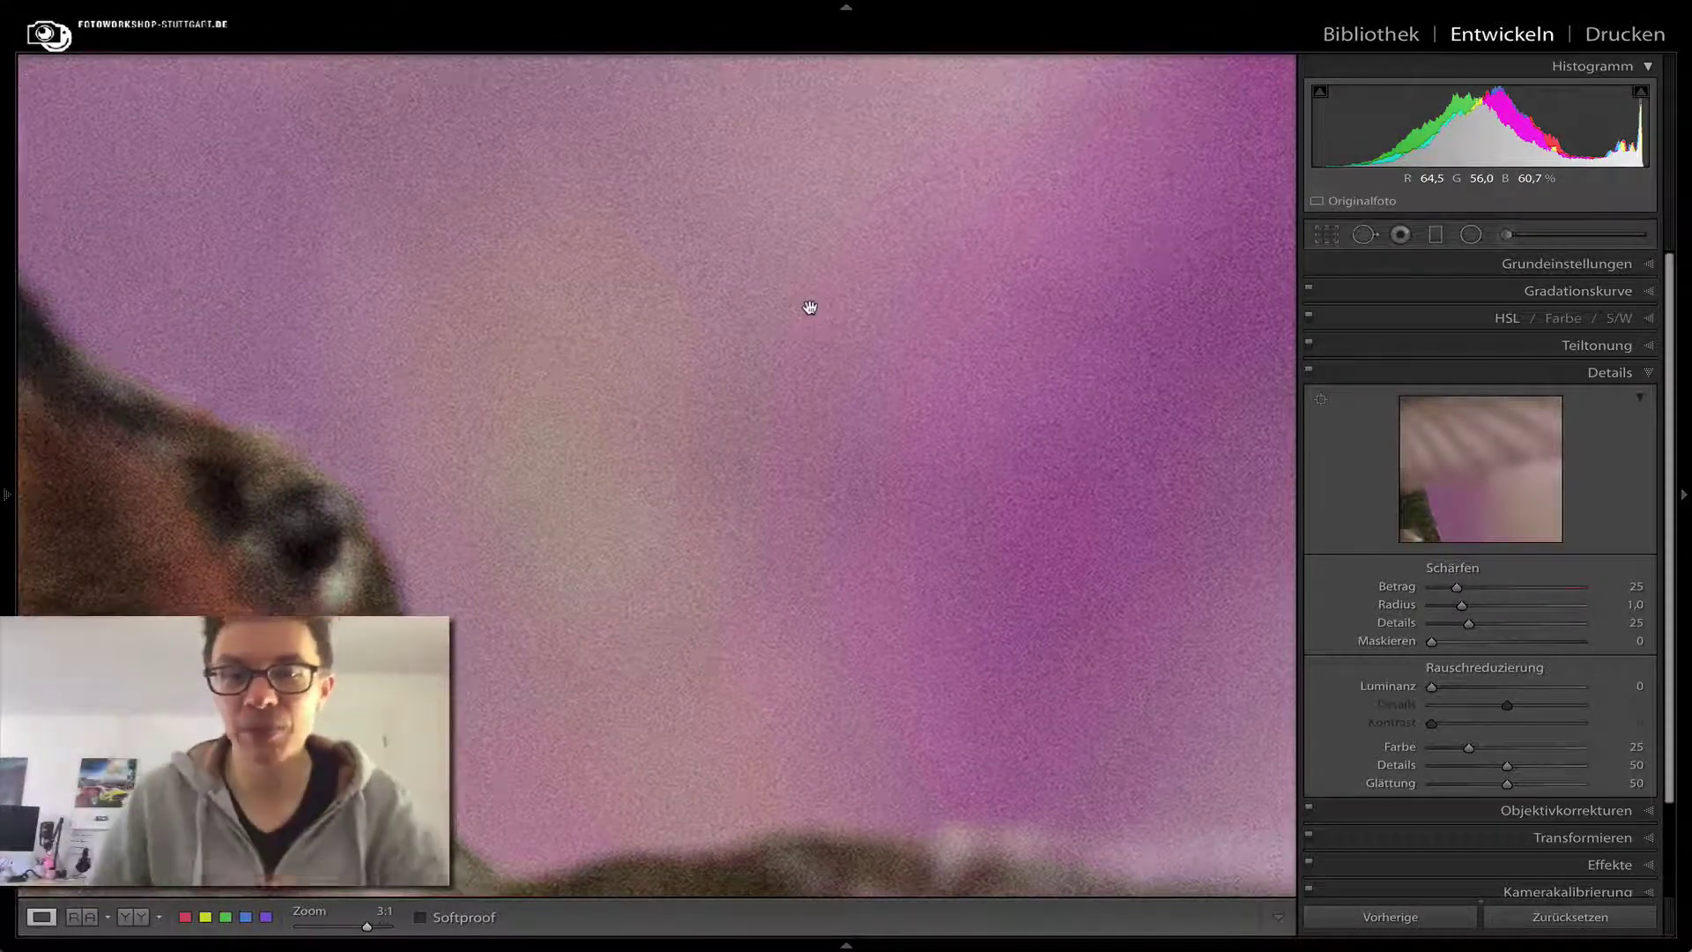
pyautogui.click(349, 926)
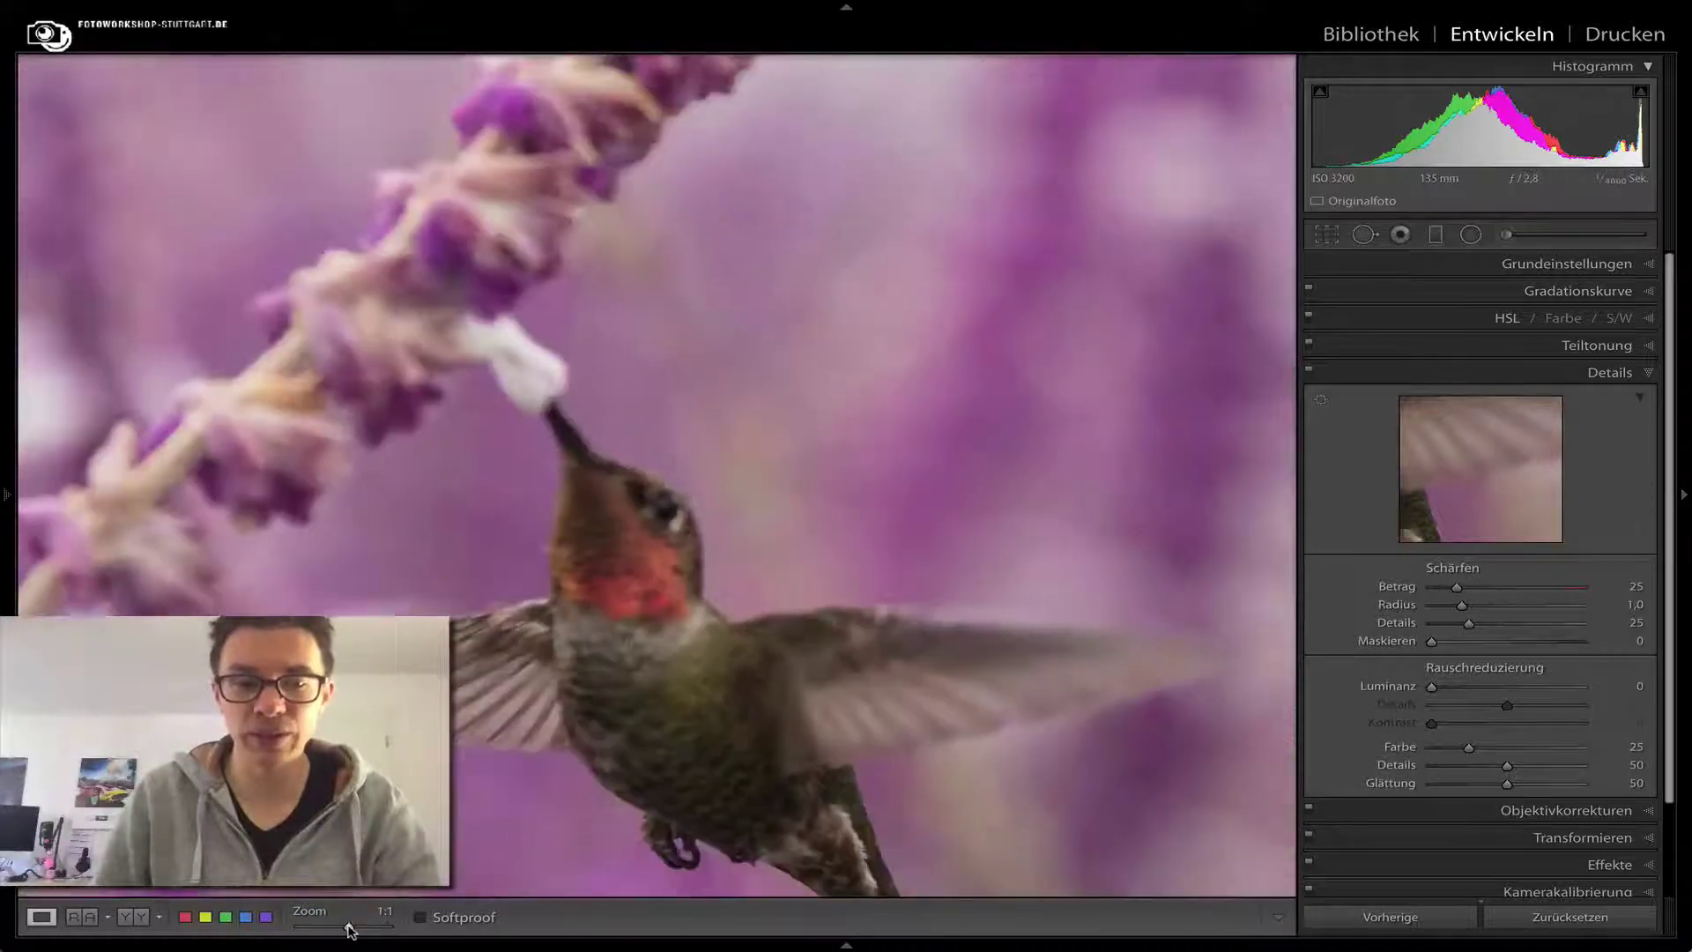
pyautogui.moveTo(706, 674); pyautogui.dragTo(763, 414)
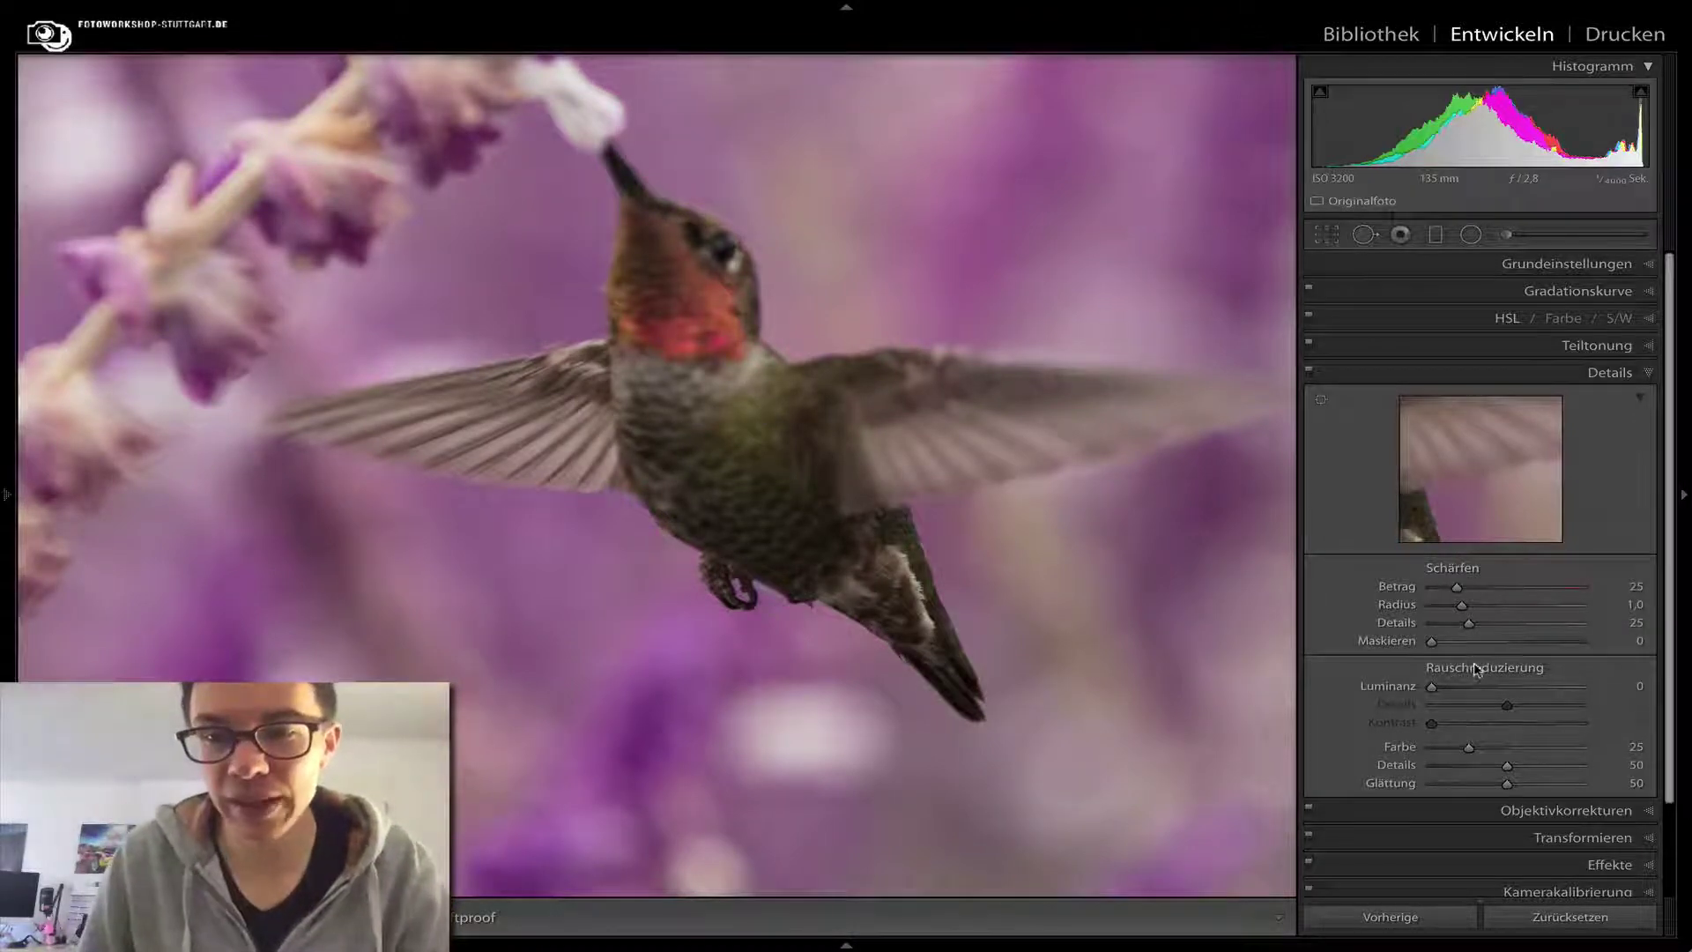
# Compare Luminanz noise reduction at maximum and 0, then settle it at 27.
pyautogui.moveTo(1432, 686); pyautogui.dragTo(1636, 696)
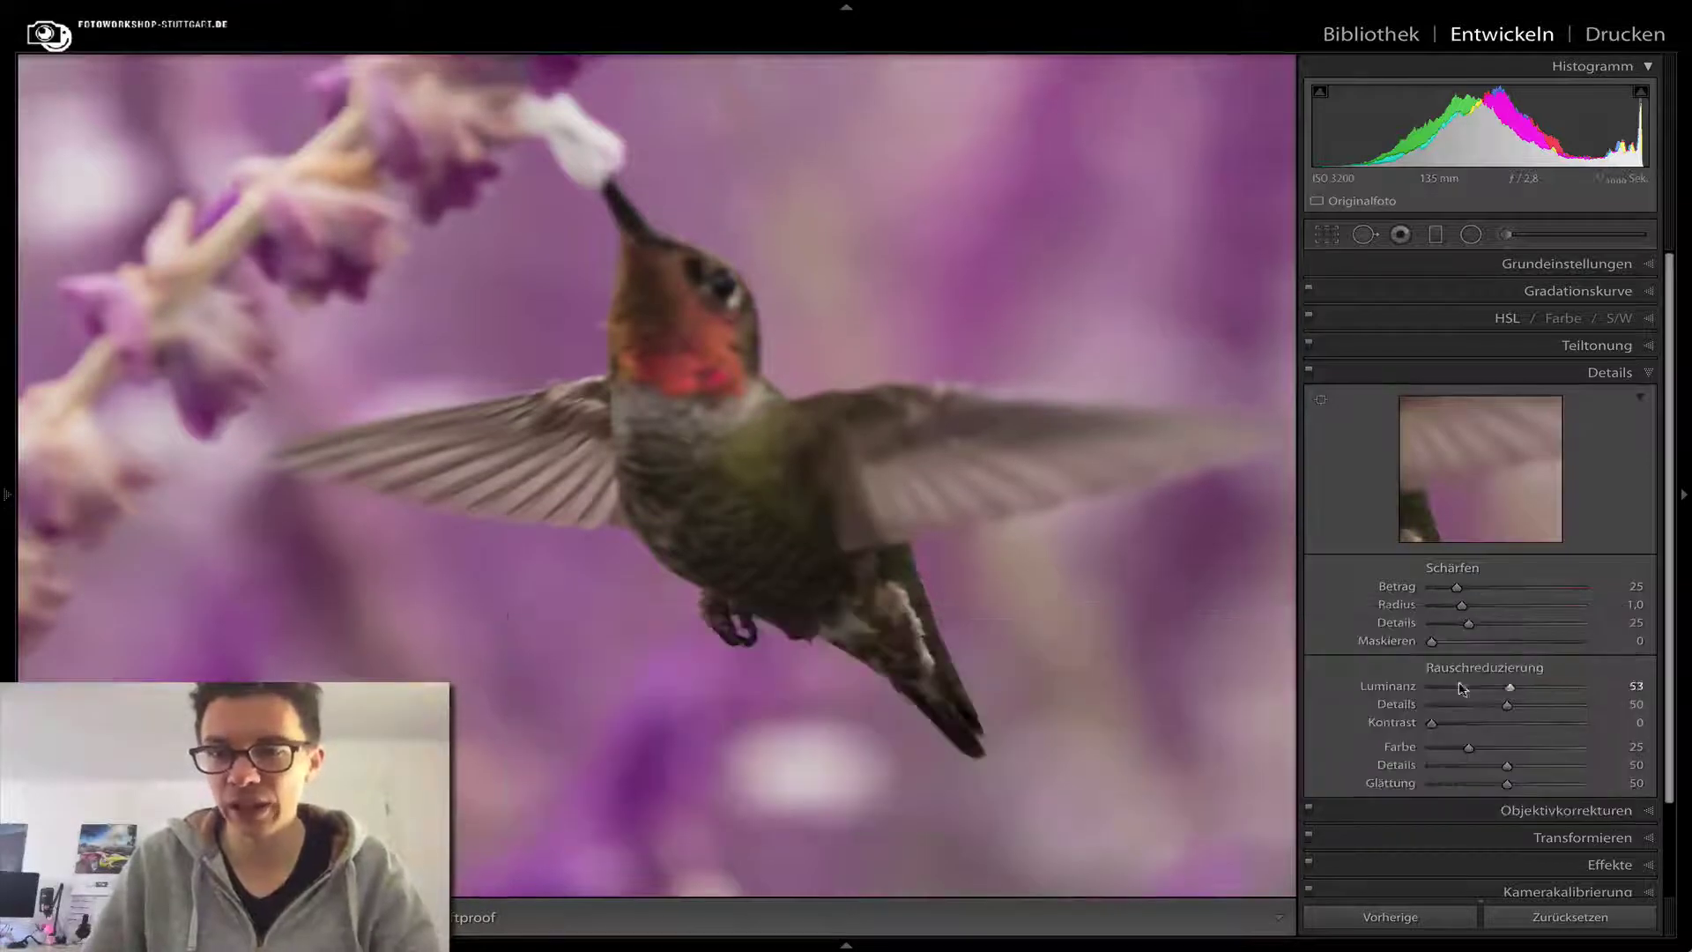
pyautogui.moveTo(1460, 687); pyautogui.dragTo(1398, 684)
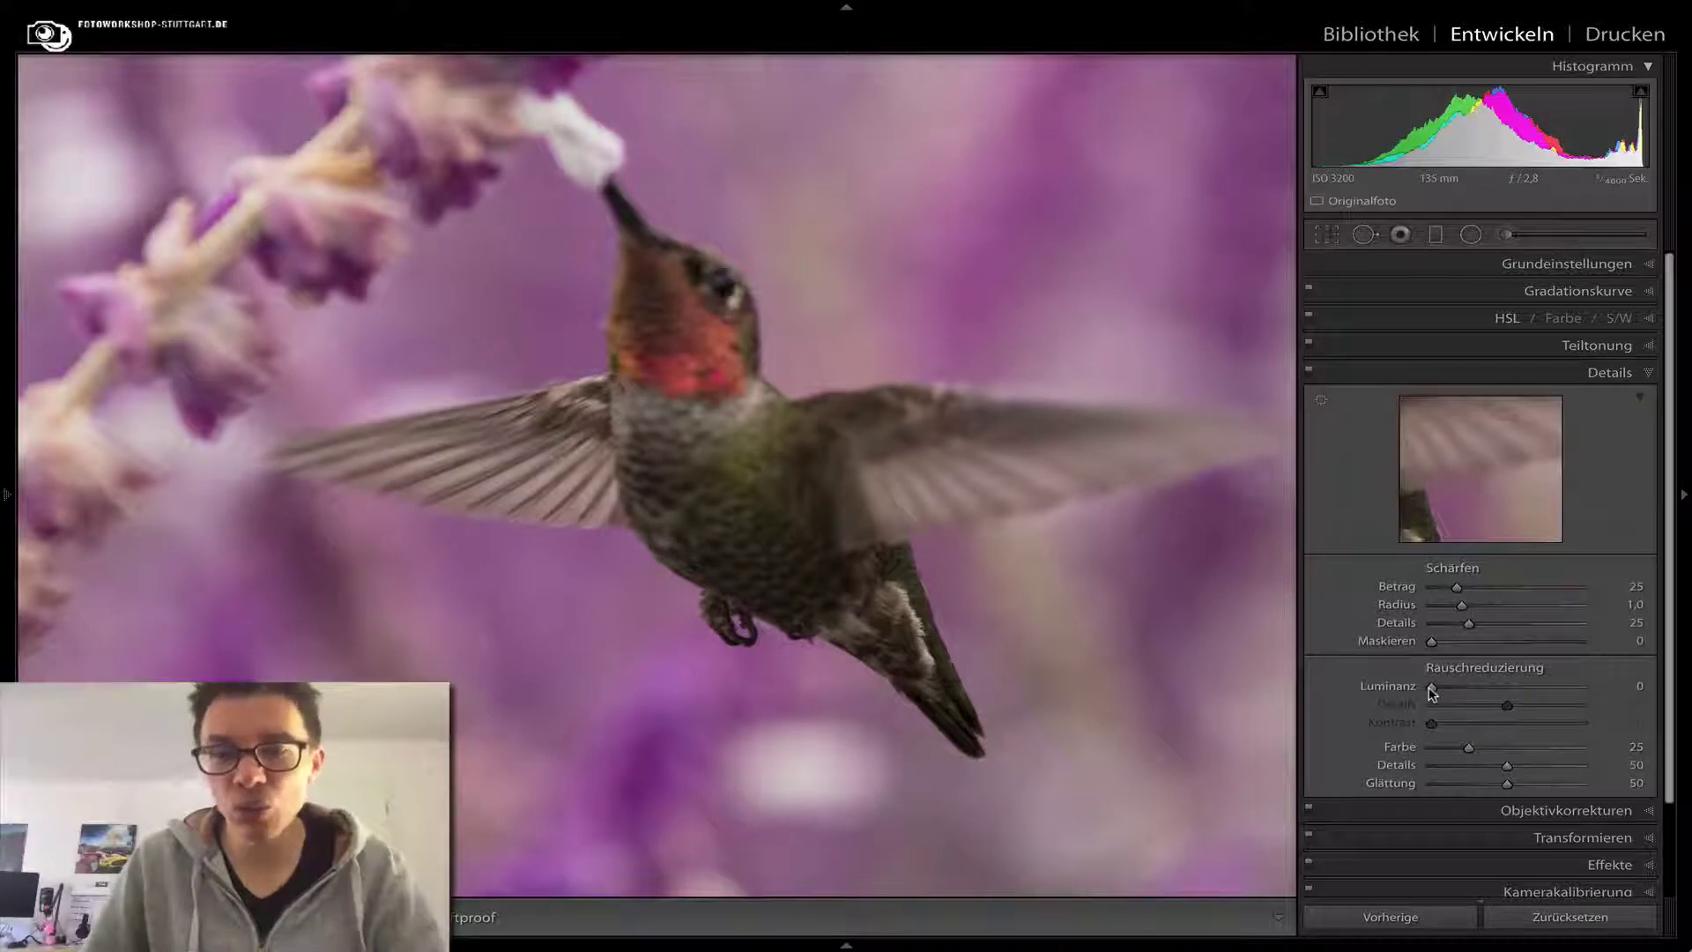
pyautogui.moveTo(1431, 688); pyautogui.dragTo(1602, 698)
pyautogui.scroll(-2, 1624, 697)
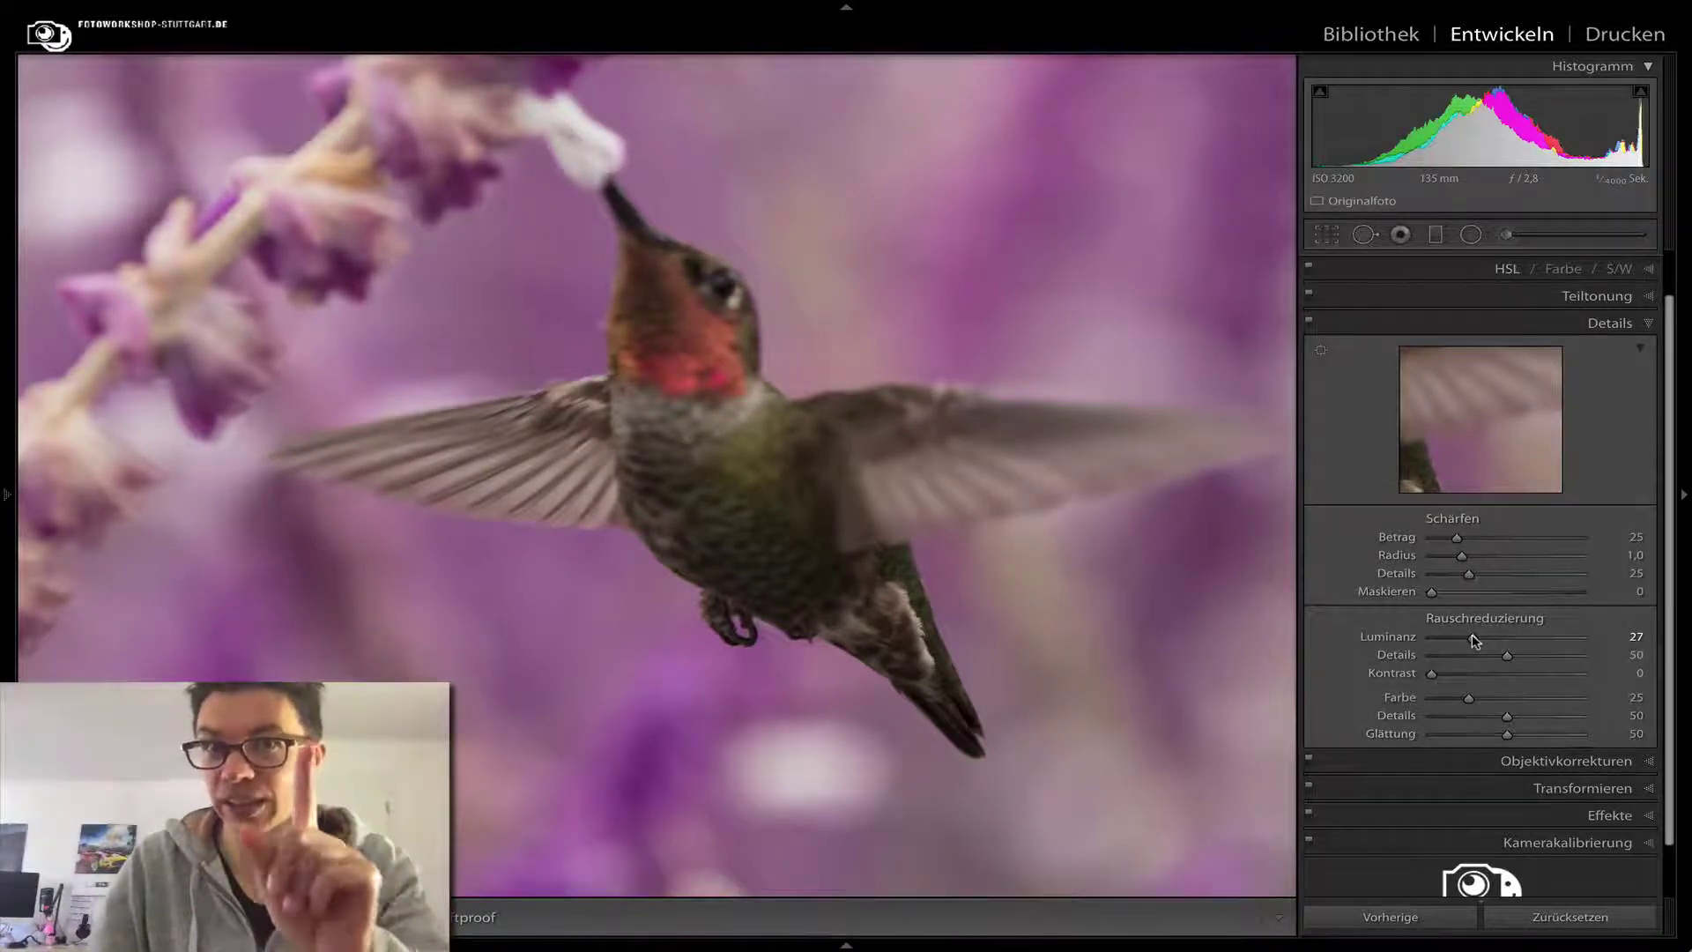
# Hold Alt to turn Zurücksetzen into Standard festlegen... and choose it.
pyautogui.press('alt')
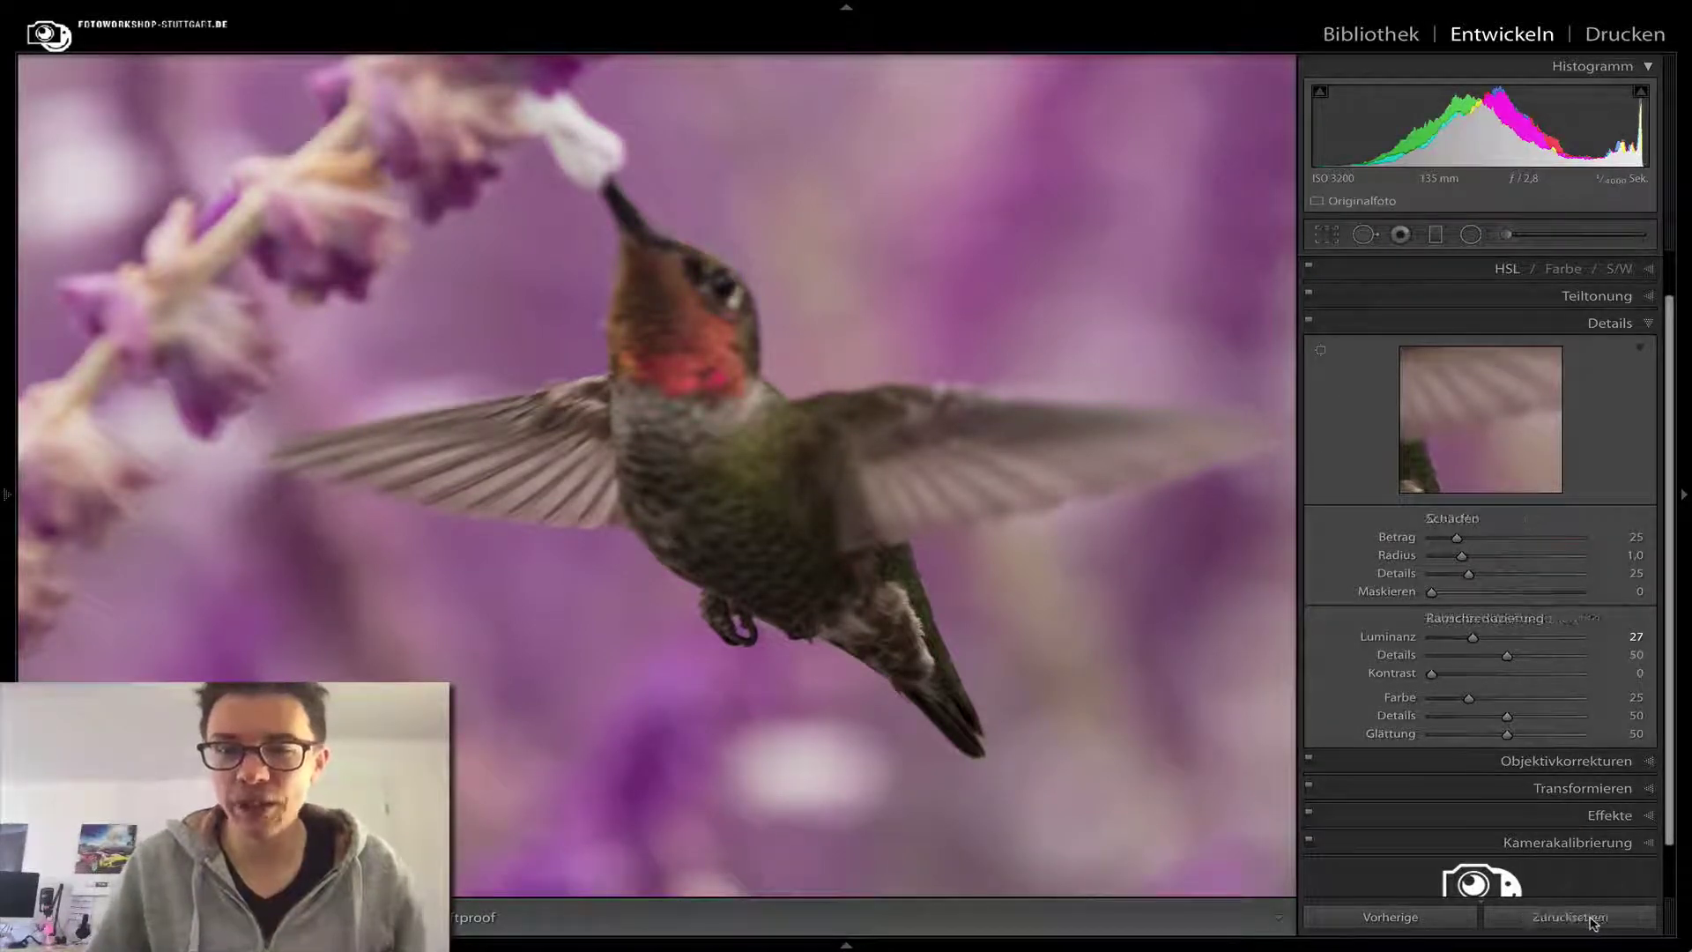
pyautogui.press('alt')
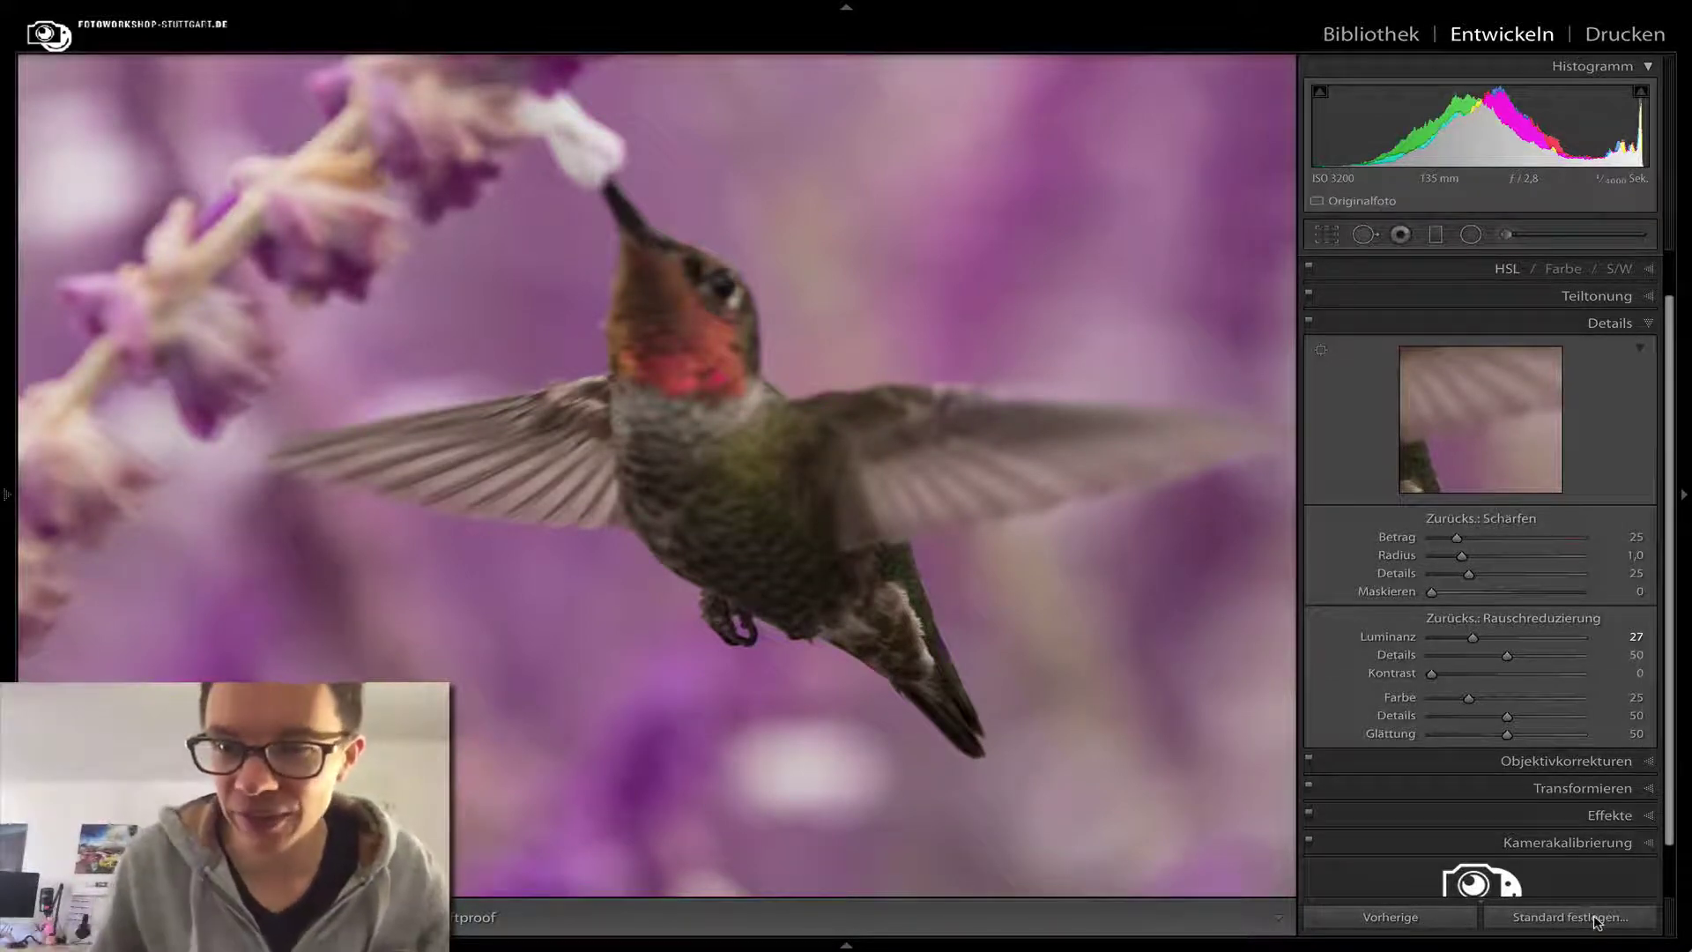
pyautogui.keyDown('alt'); pyautogui.click(1597, 922); pyautogui.keyUp('alt')
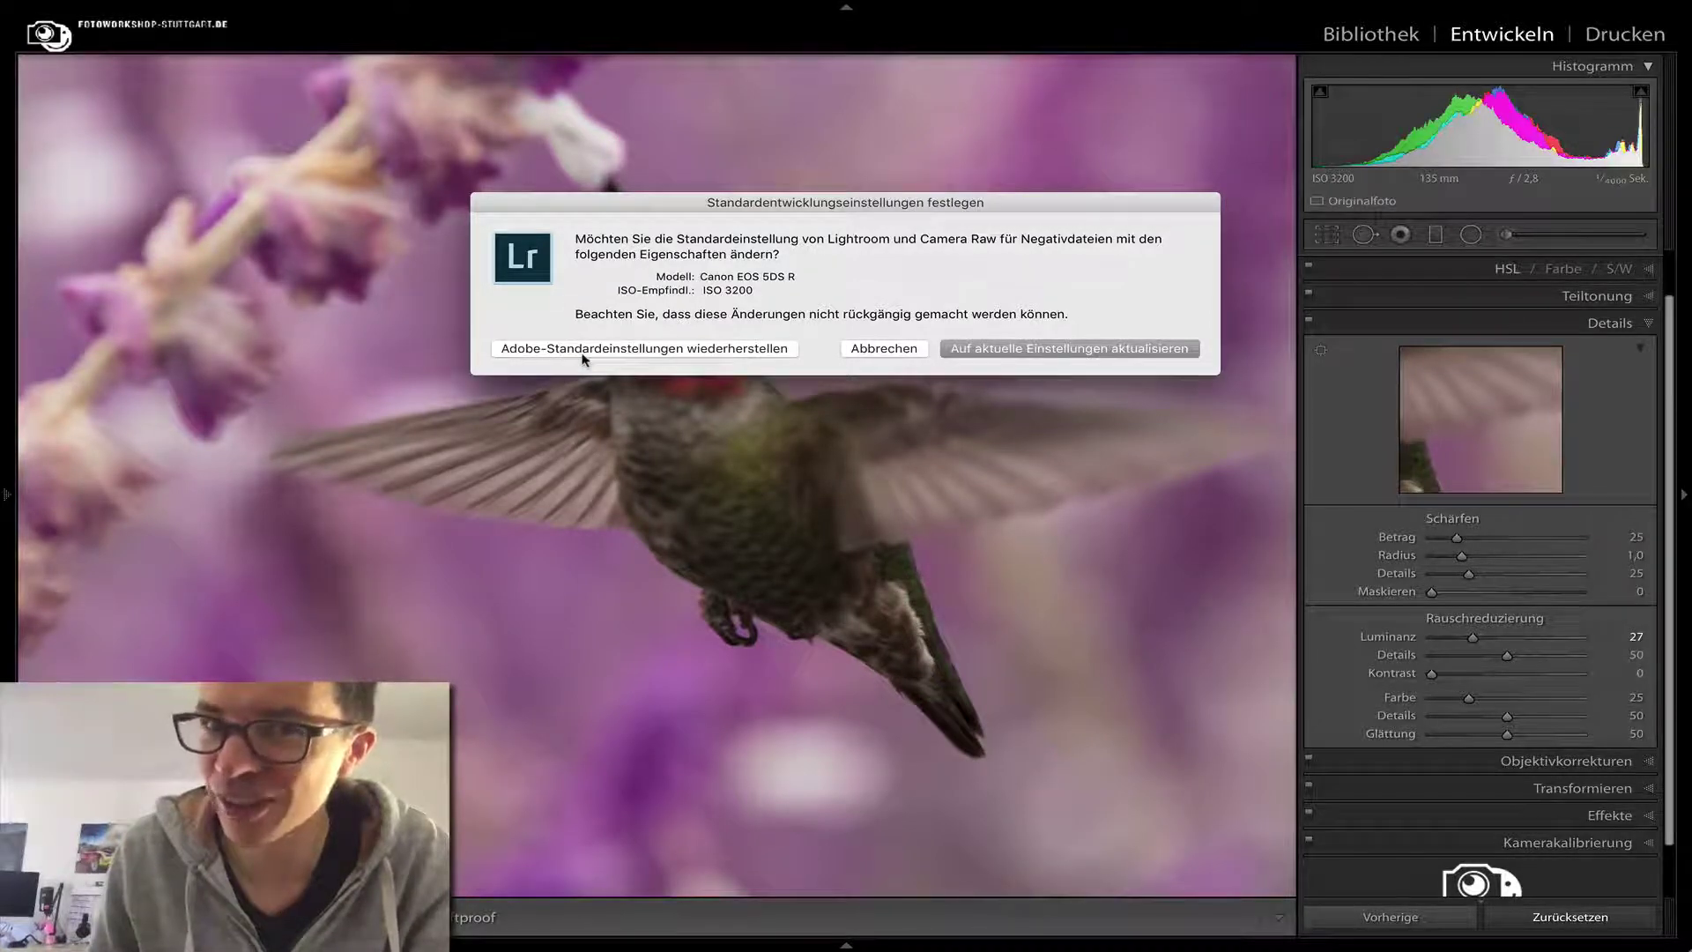
# Update the ISO 3200 default to the current settings and return to the Library grid.
pyautogui.click(1007, 348)
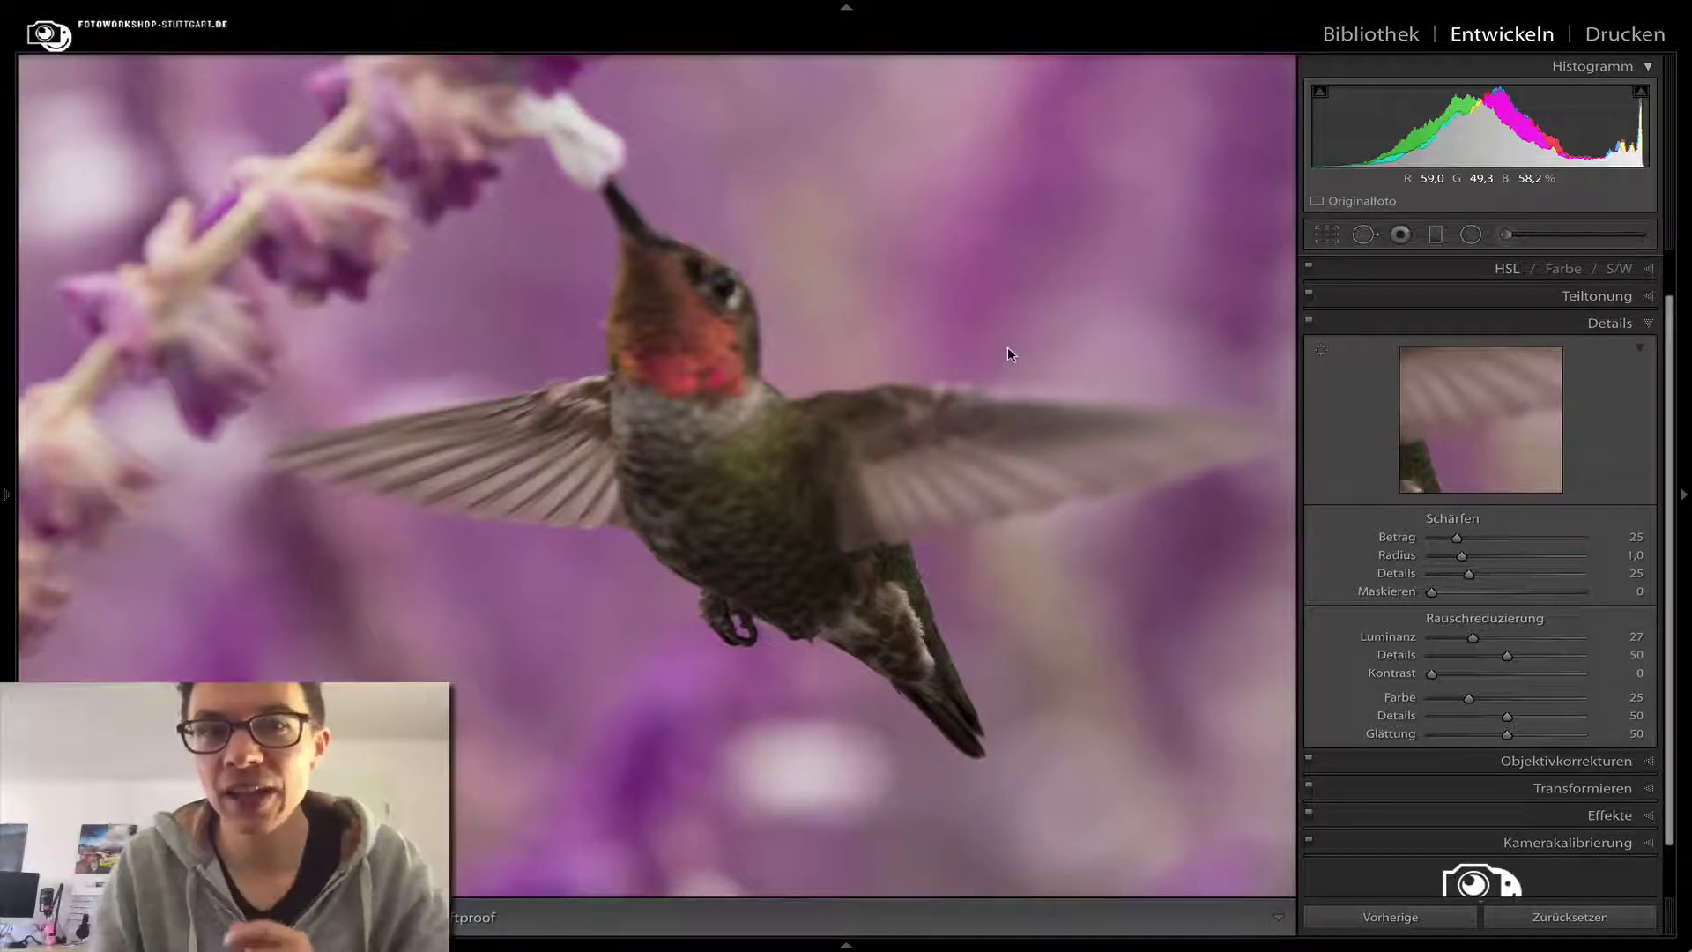
pyautogui.press('g')
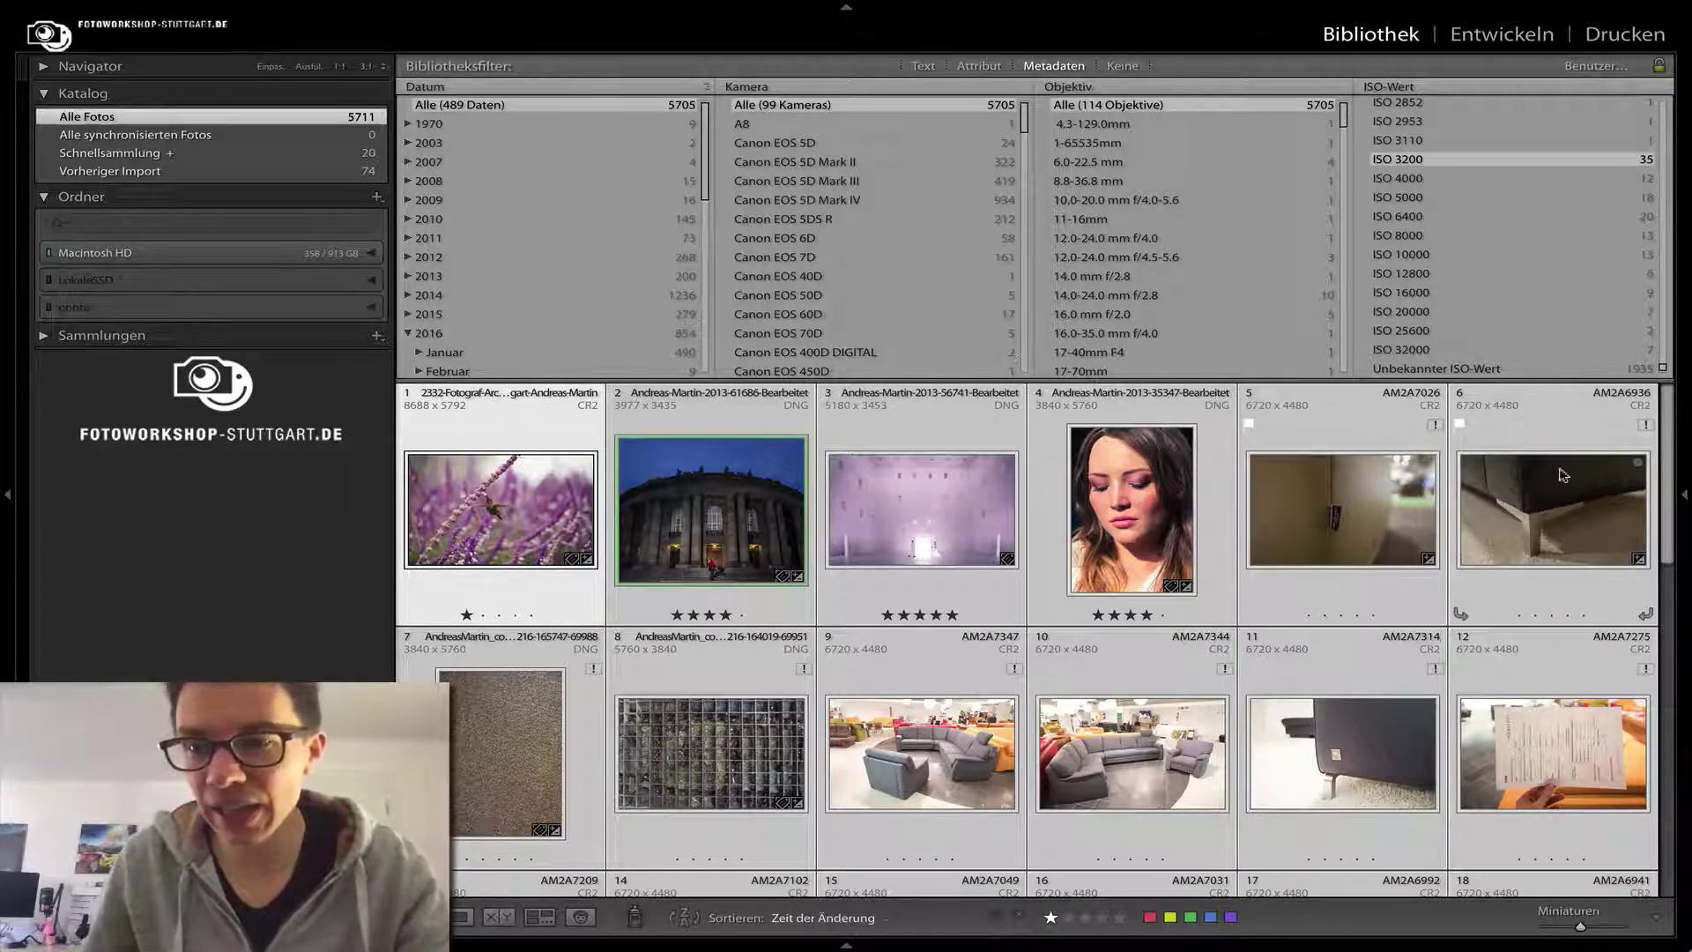
# Sync only Rauschreduzierung settings from the hummingbird to the 35 ISO 3200 photos.
pyautogui.click(1685, 498)
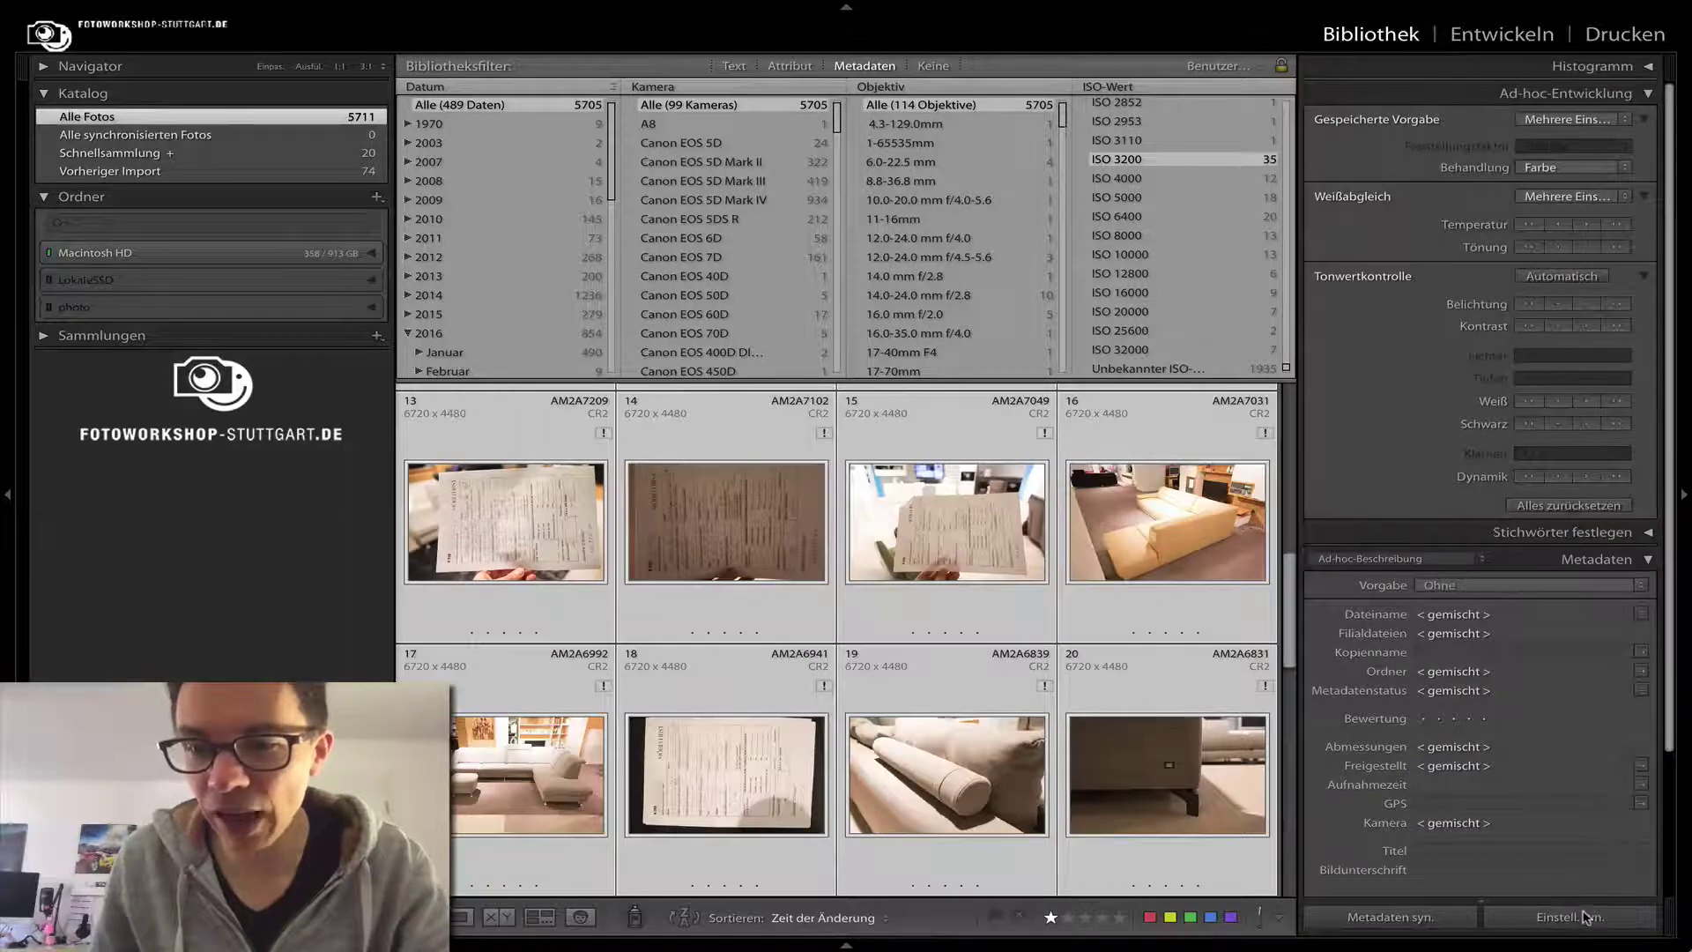
pyautogui.click(1586, 919)
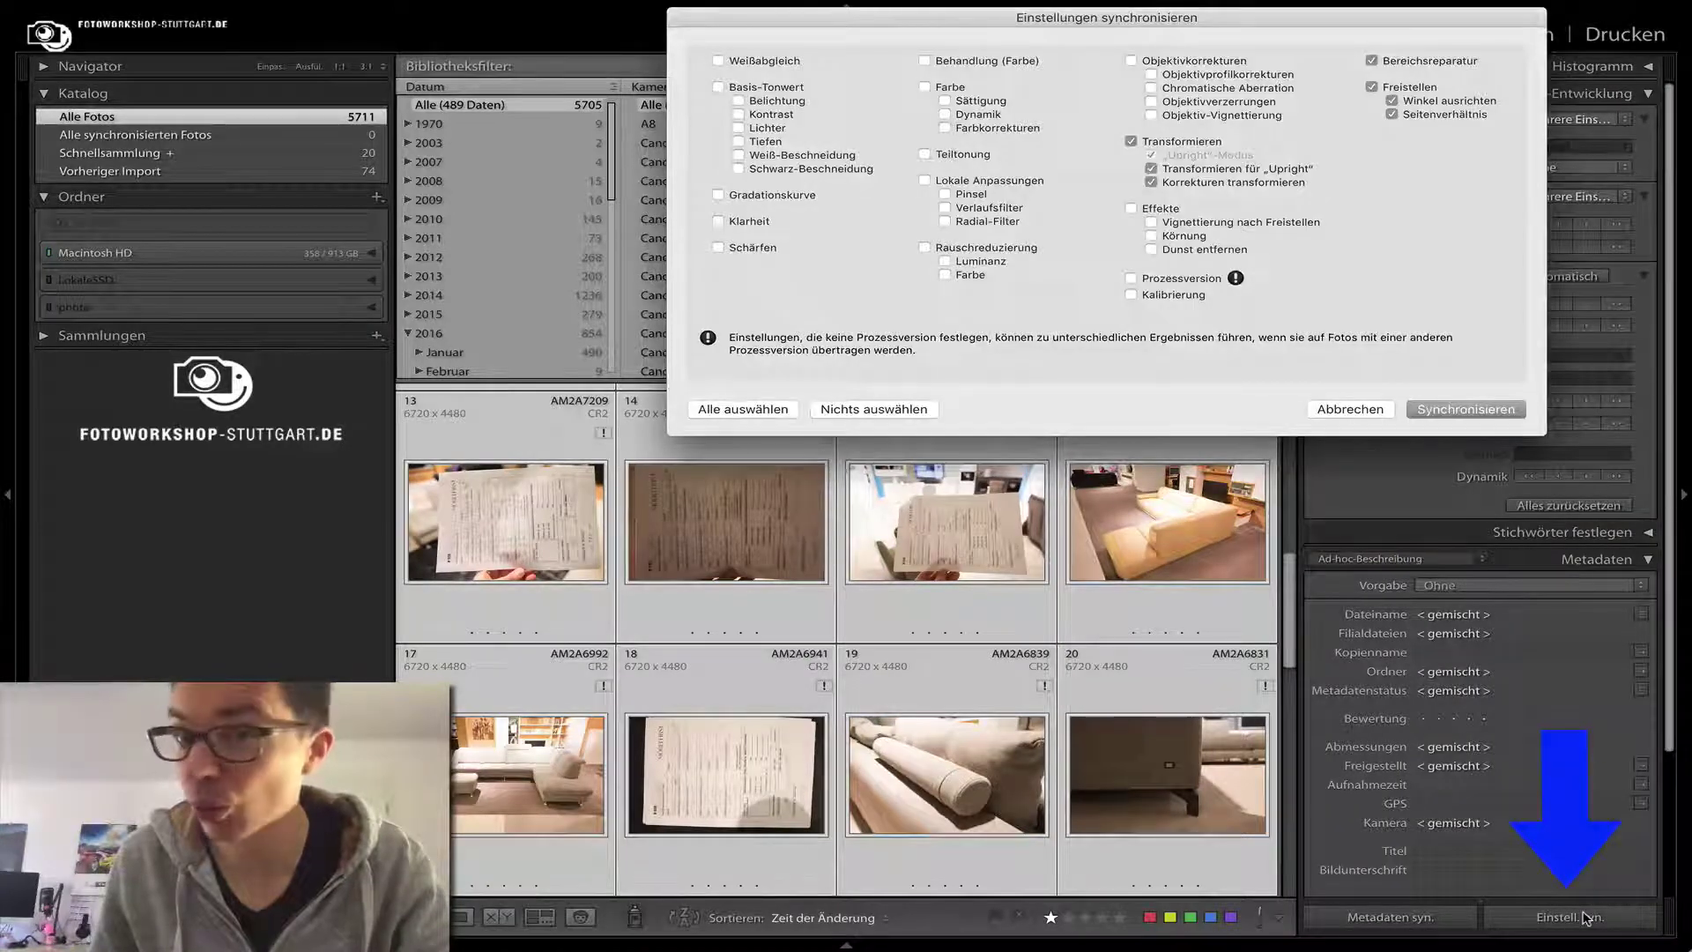
pyautogui.click(866, 411)
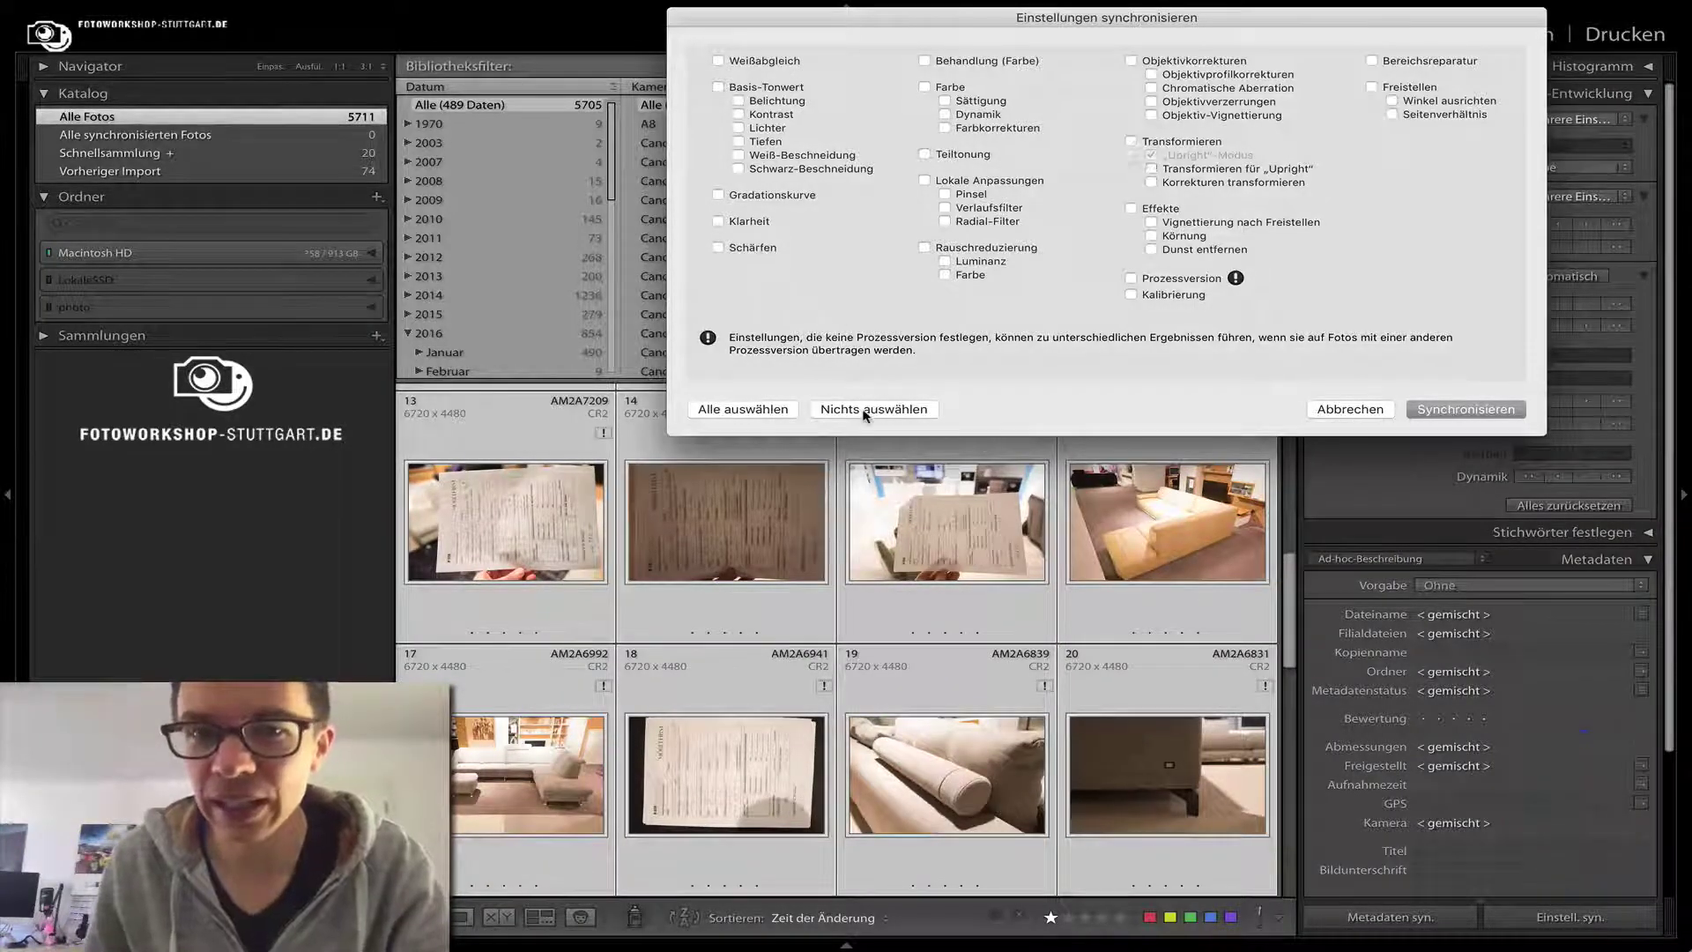
pyautogui.click(925, 248)
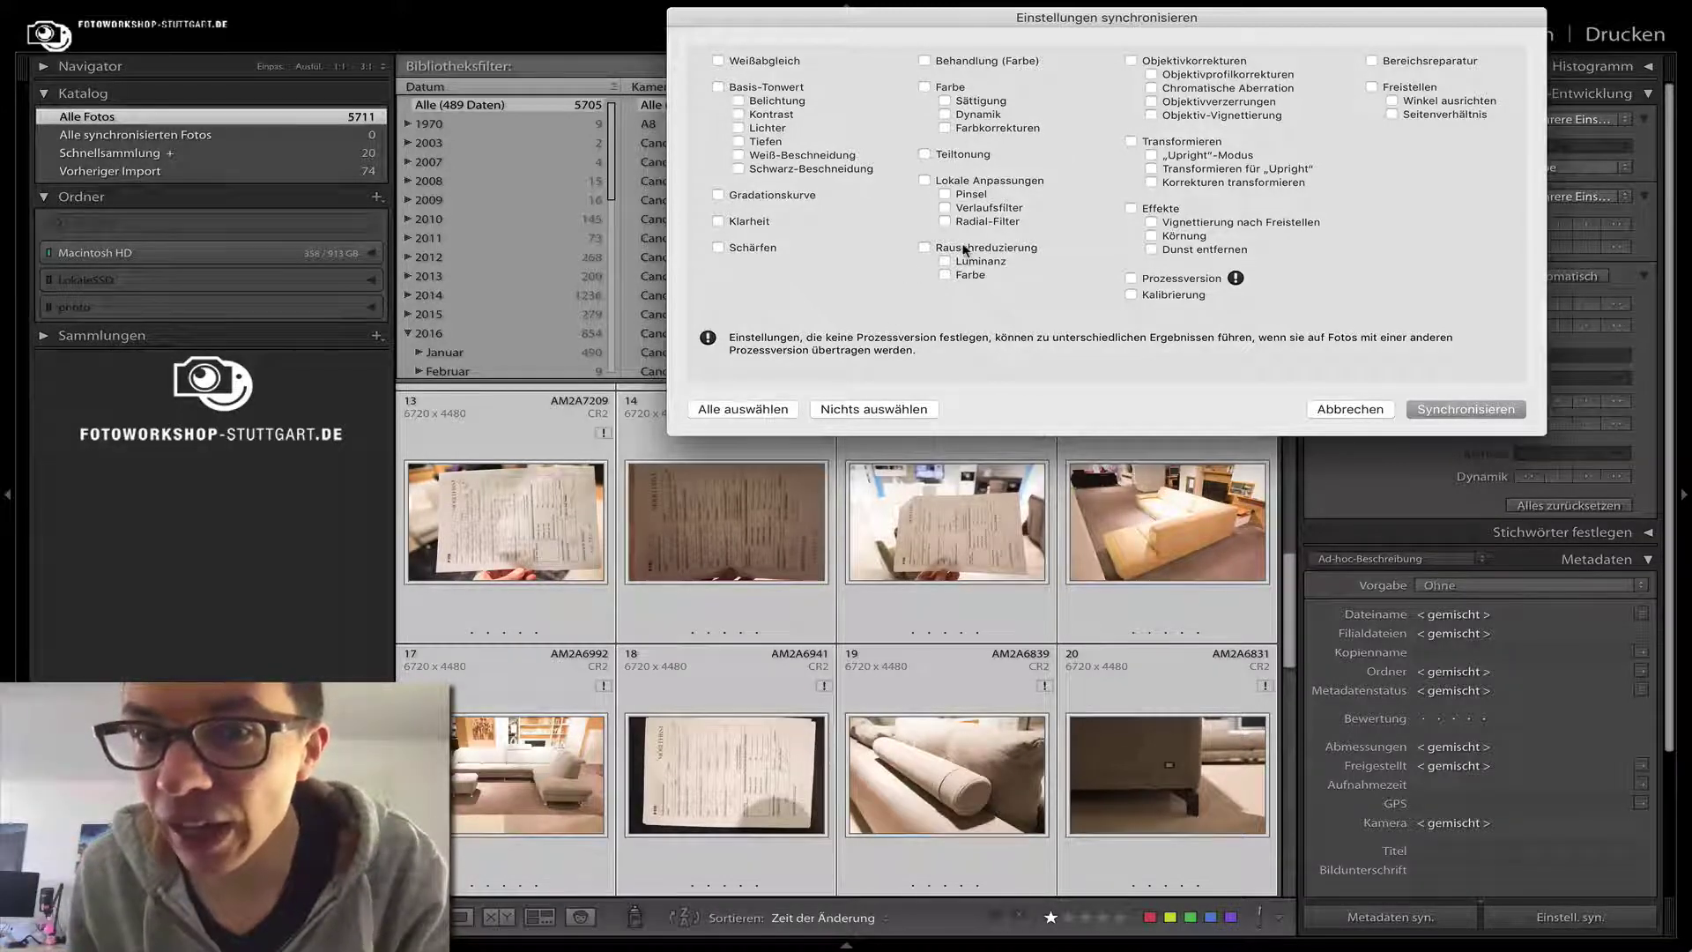
pyautogui.click(1459, 410)
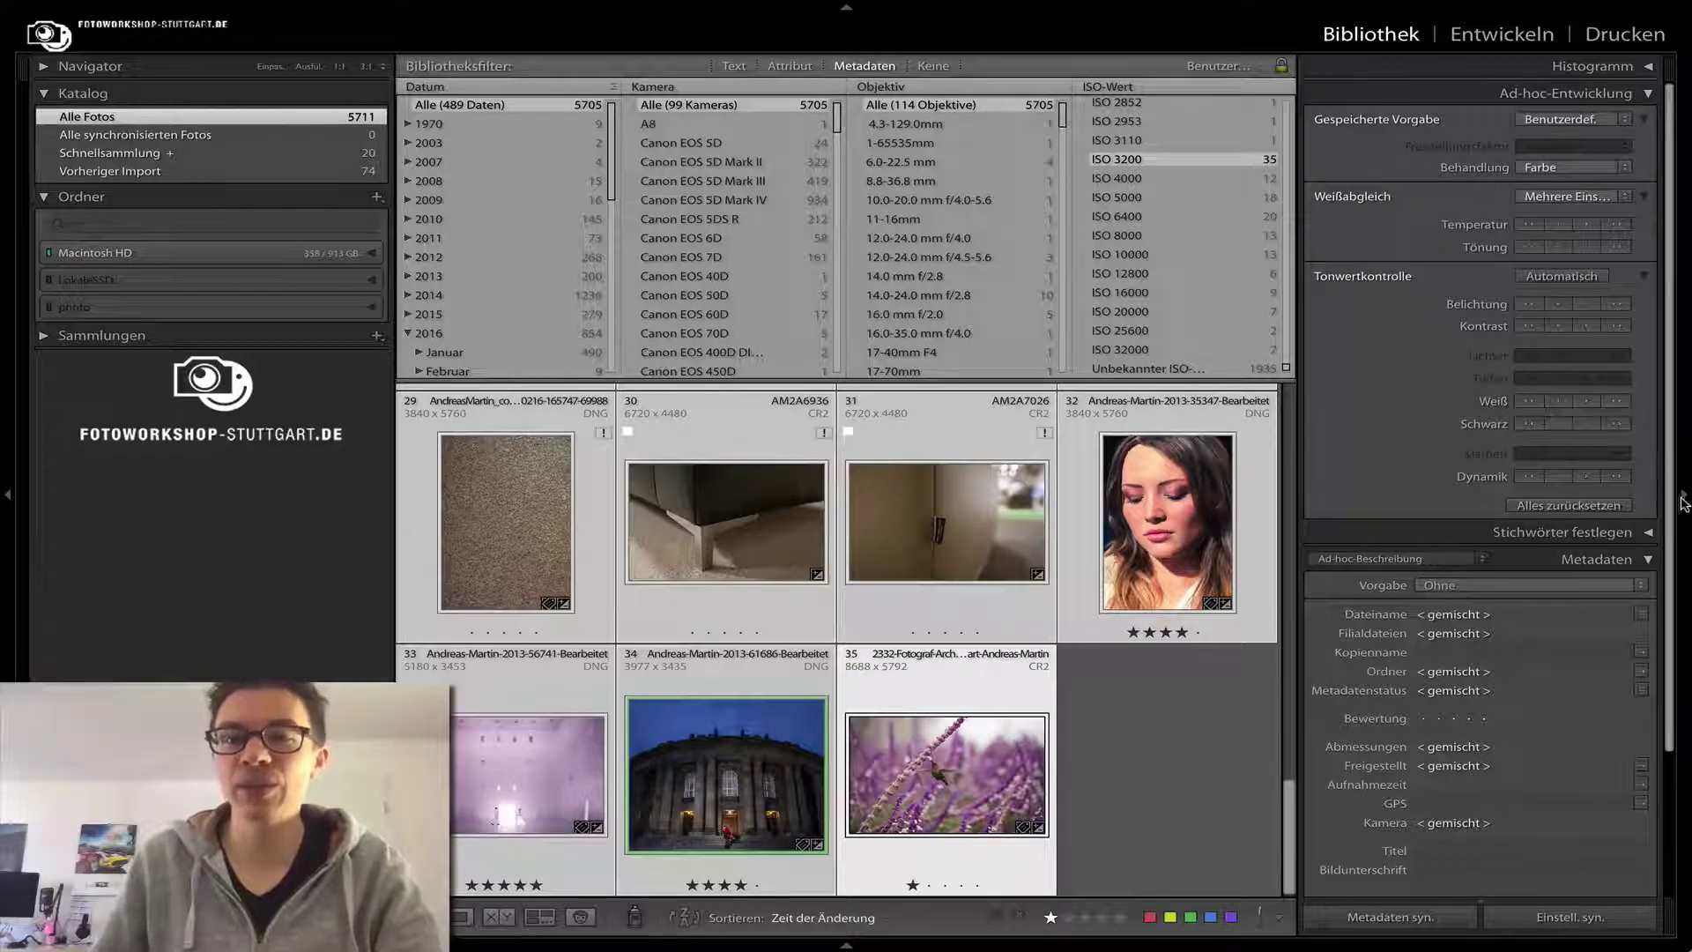
# Hide the right panel, select only the hummingbird photo, and open it in Entwickeln.
pyautogui.click(1684, 501)
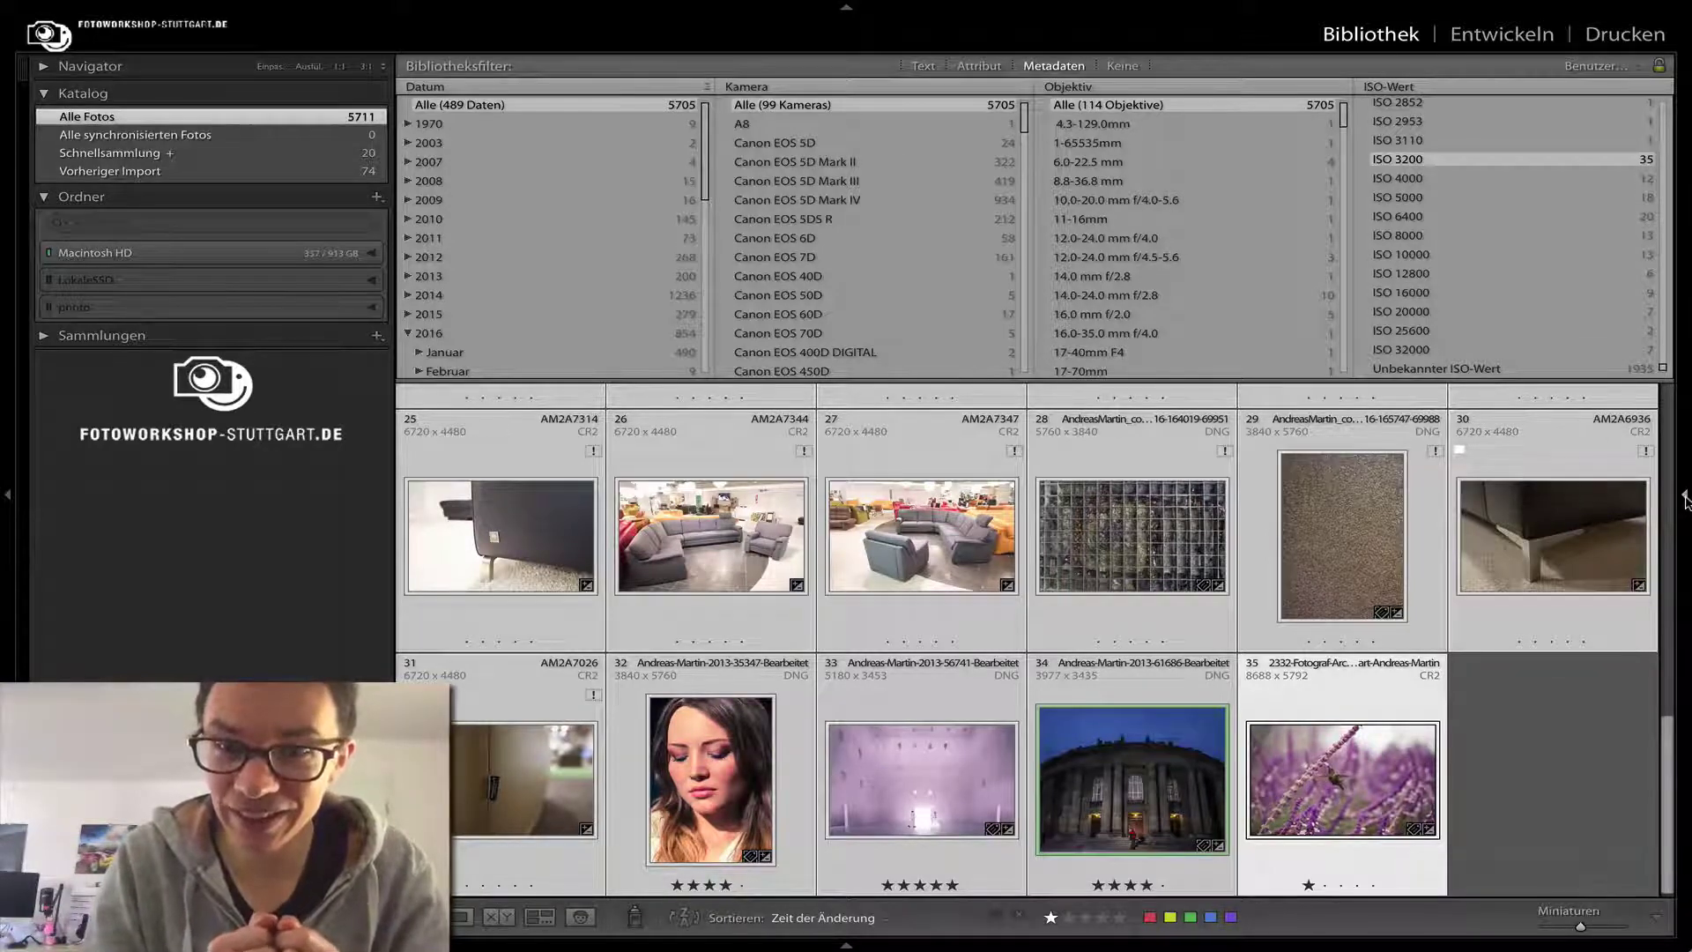
pyautogui.click(1382, 752)
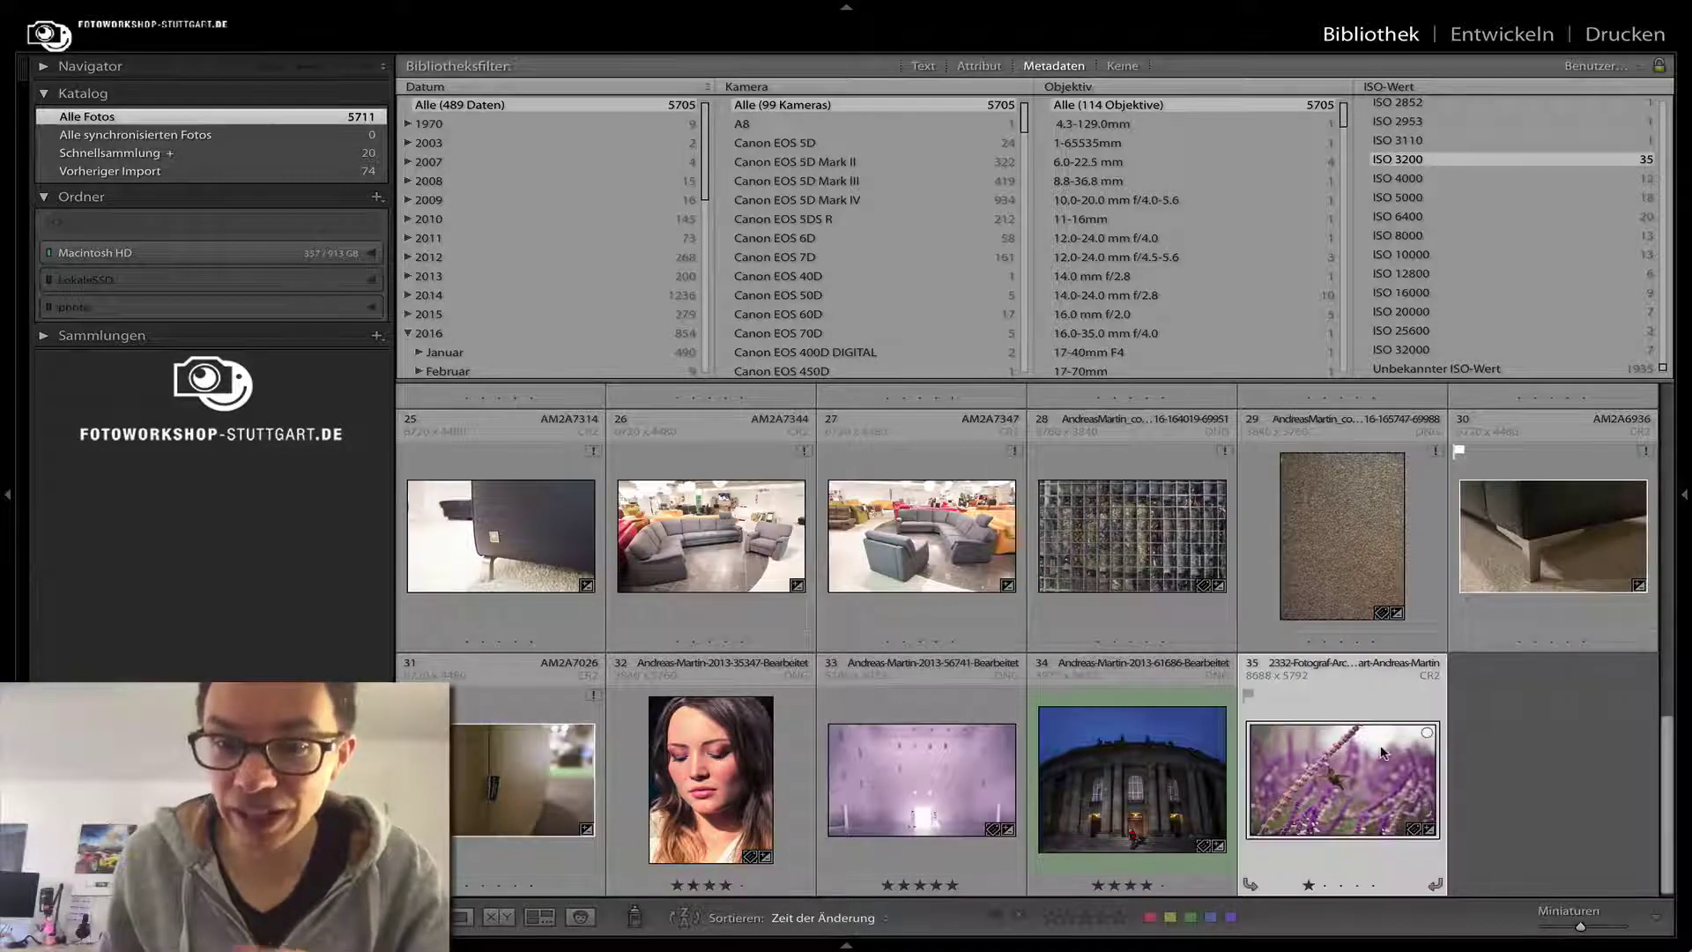
pyautogui.press('d')
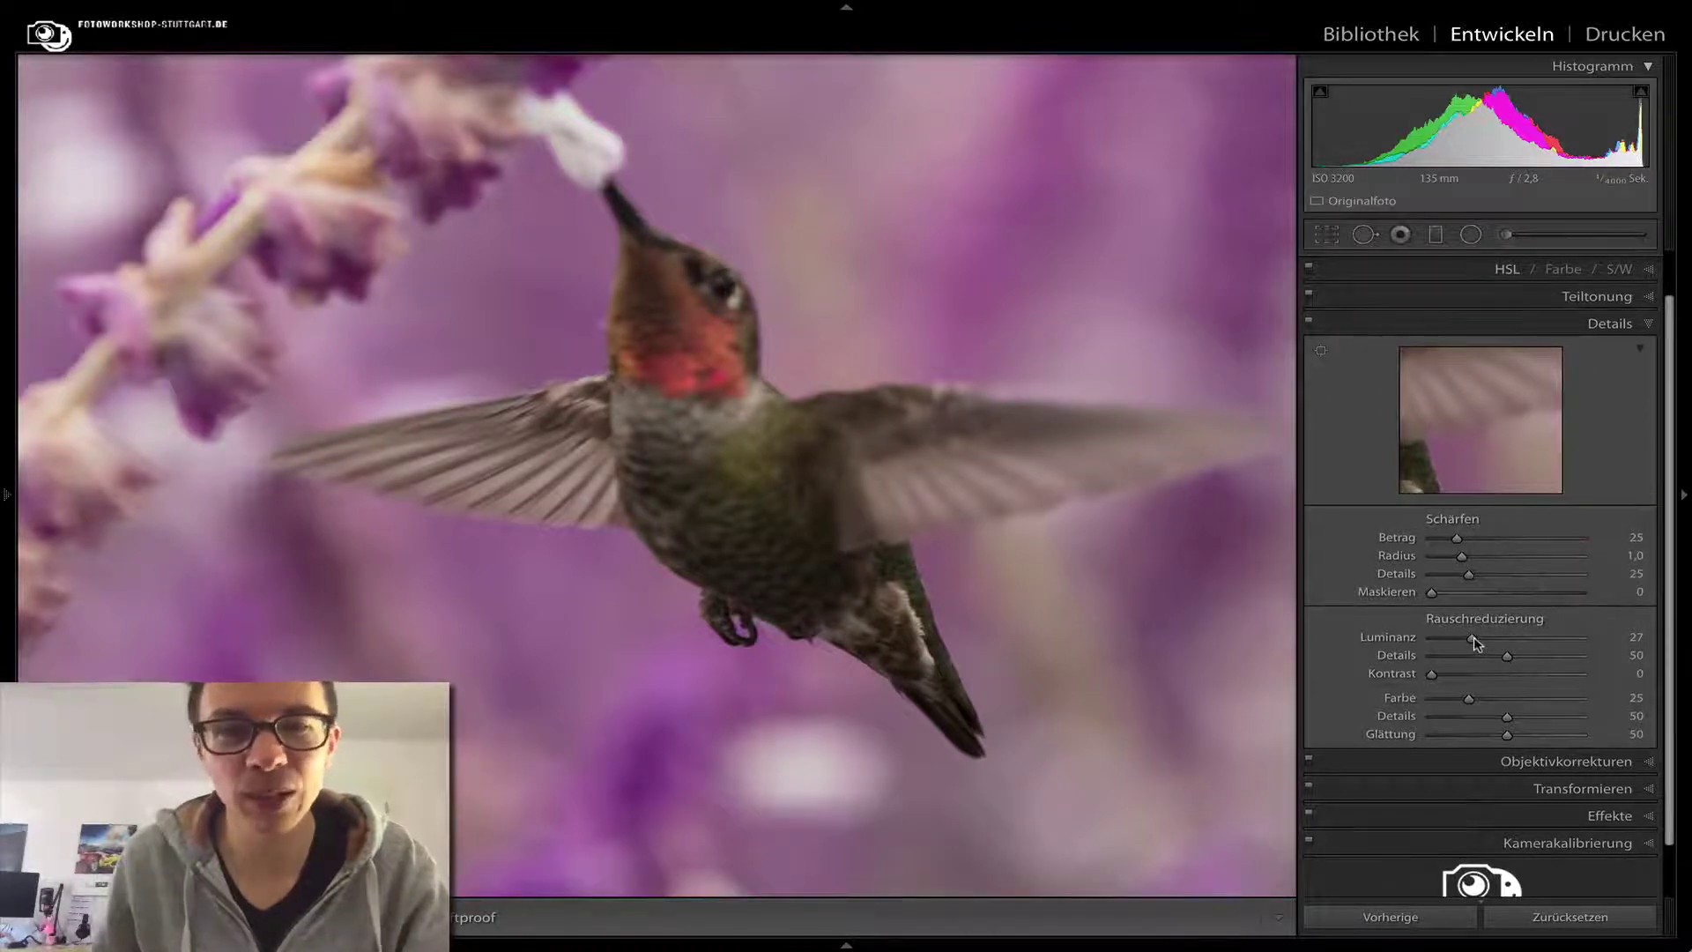
# Glance at the ISO 3200 grid in Bibliothek, then return to developing the hummingbird.
pyautogui.press('g')
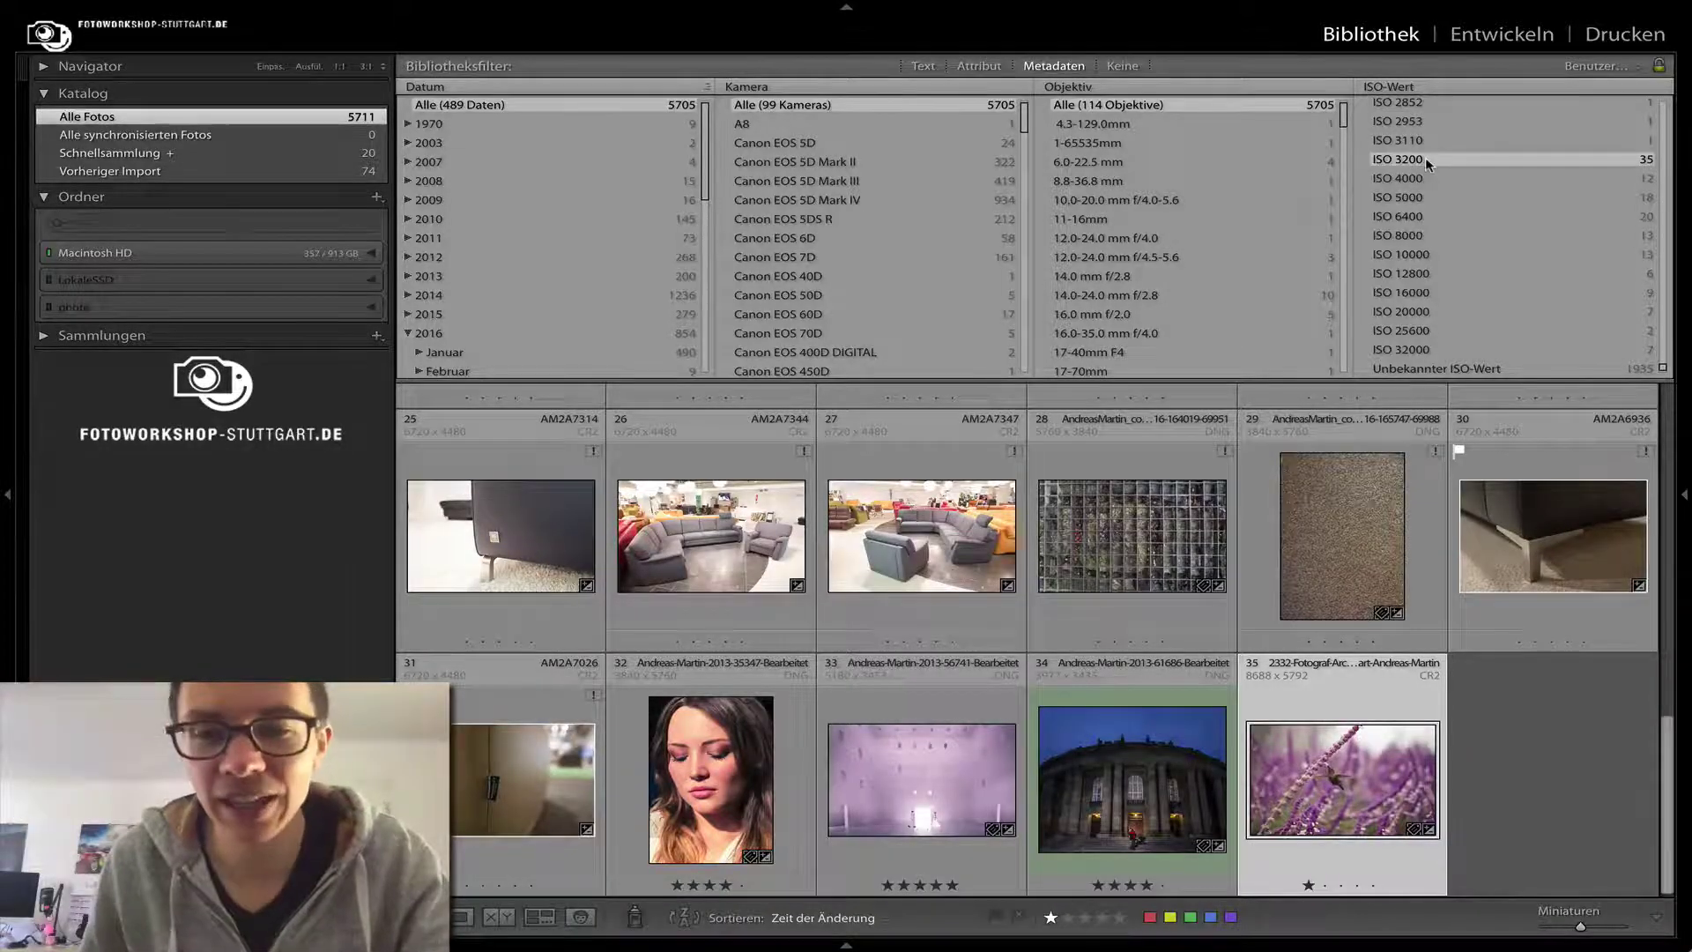
pyautogui.press('d')
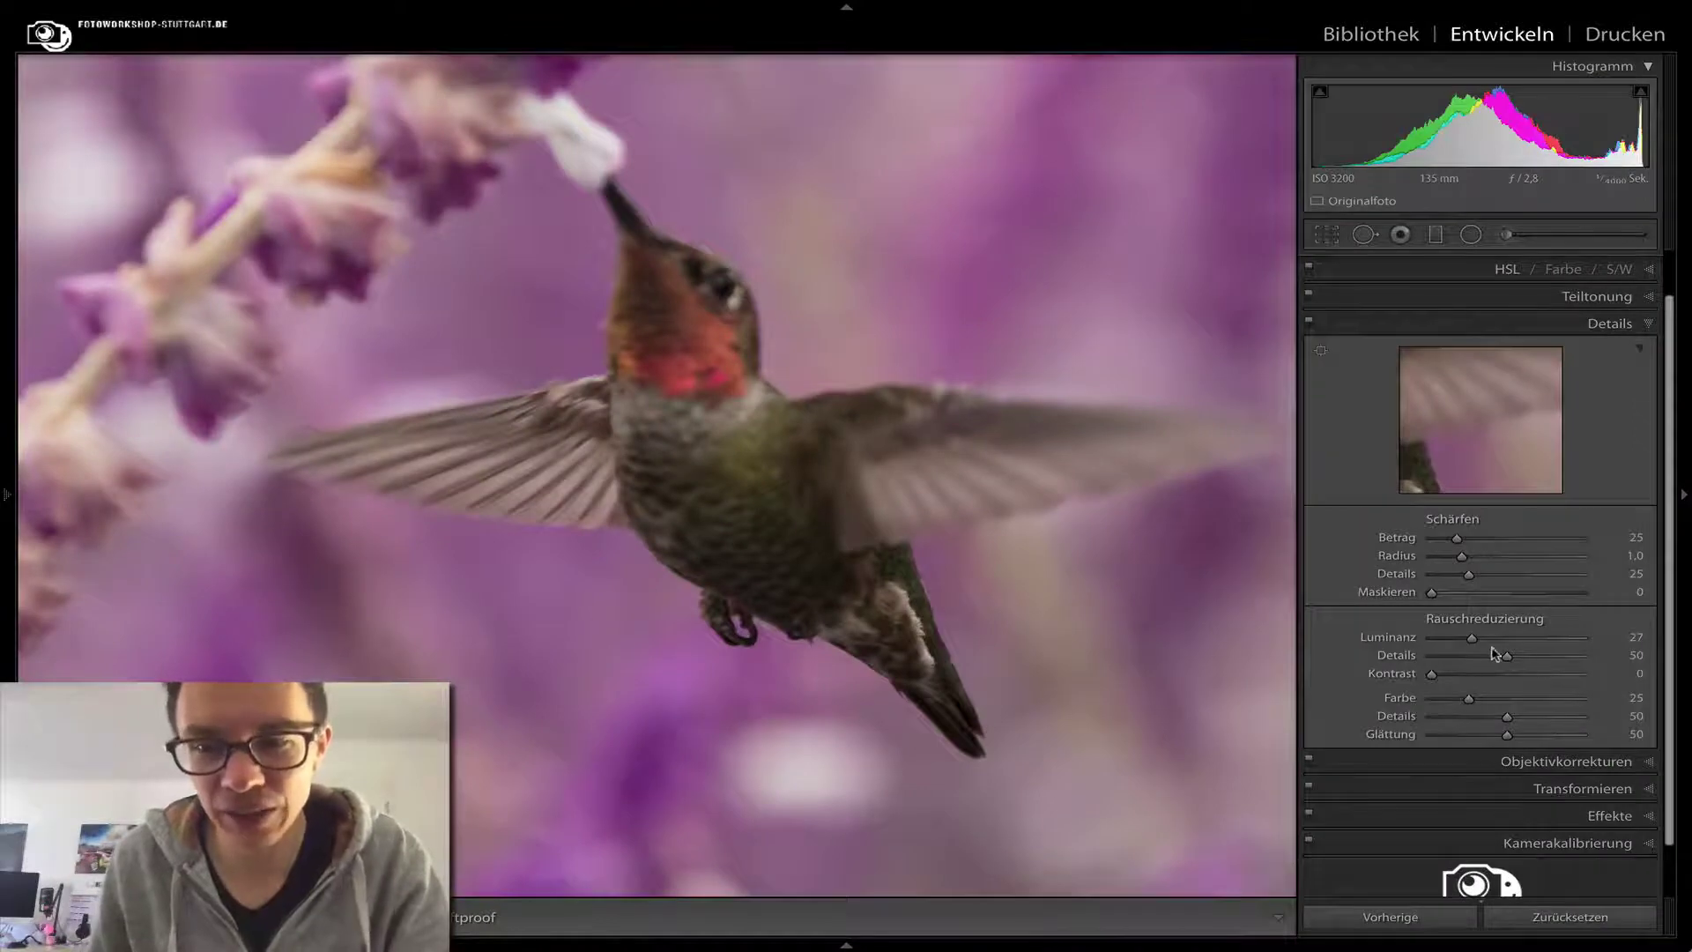